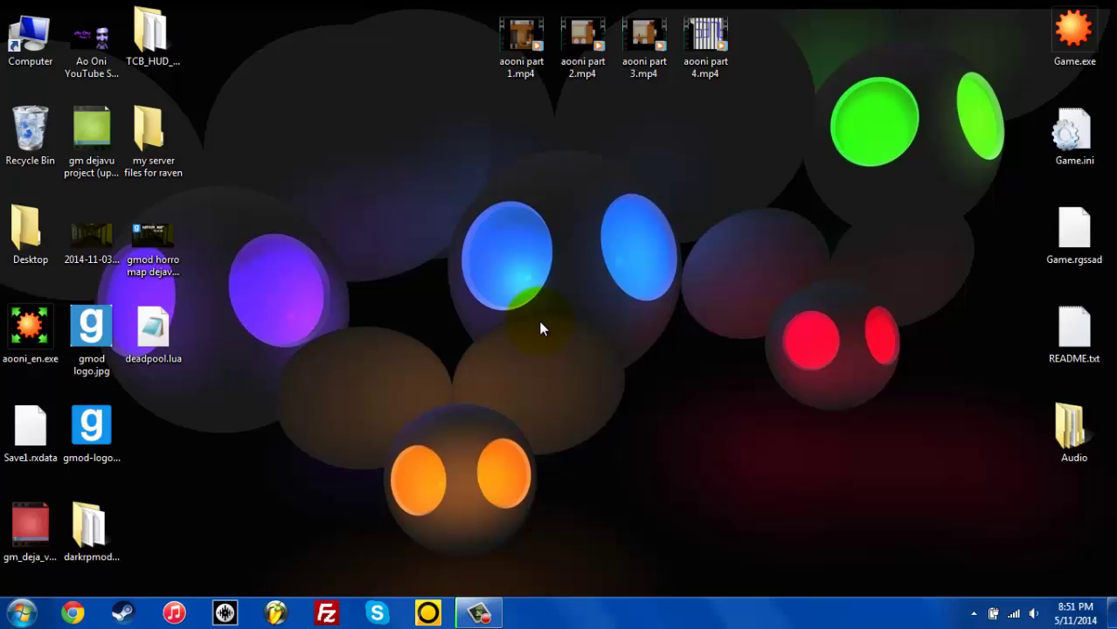
Step: Open the %temp% folder from the Start menu search
{"action": "key", "text": "super"}
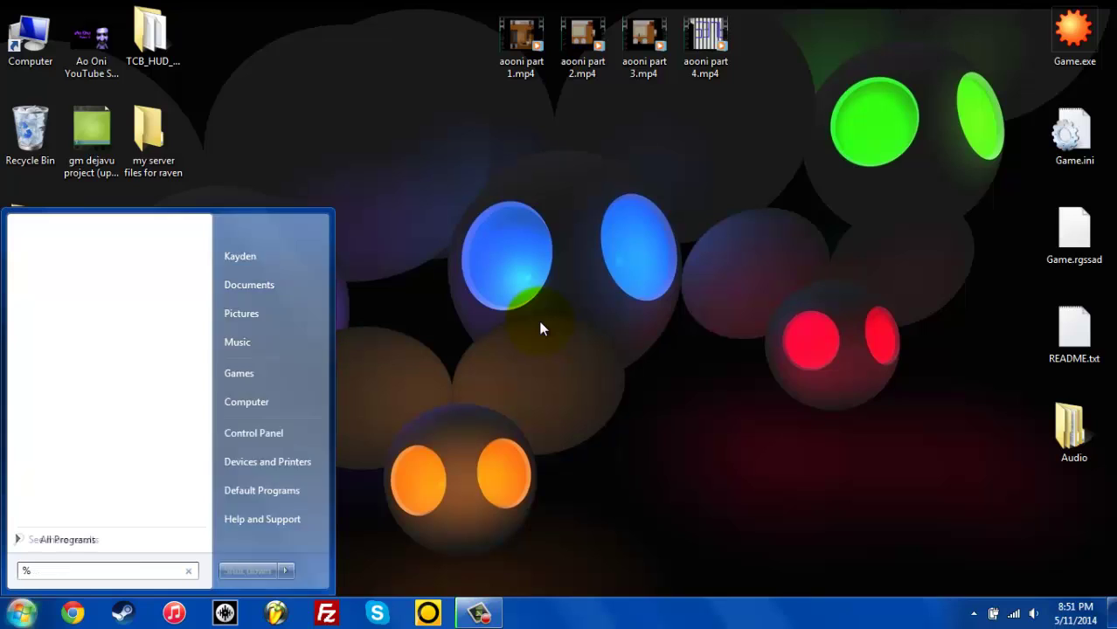
{"action": "type", "text": "%temp%"}
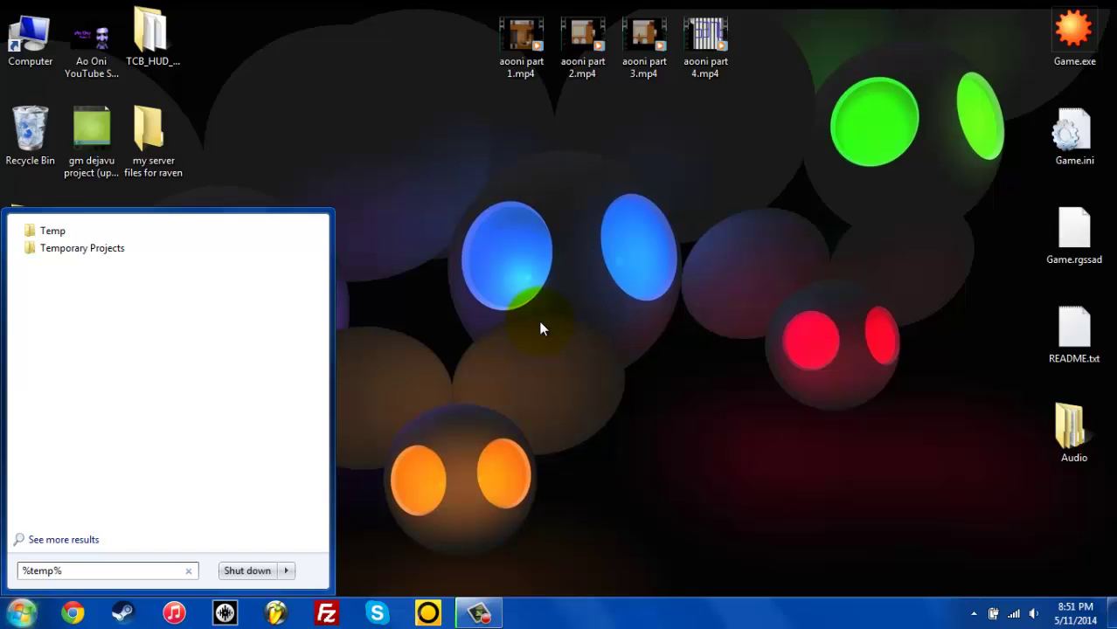
{"action": "key", "text": "Return"}
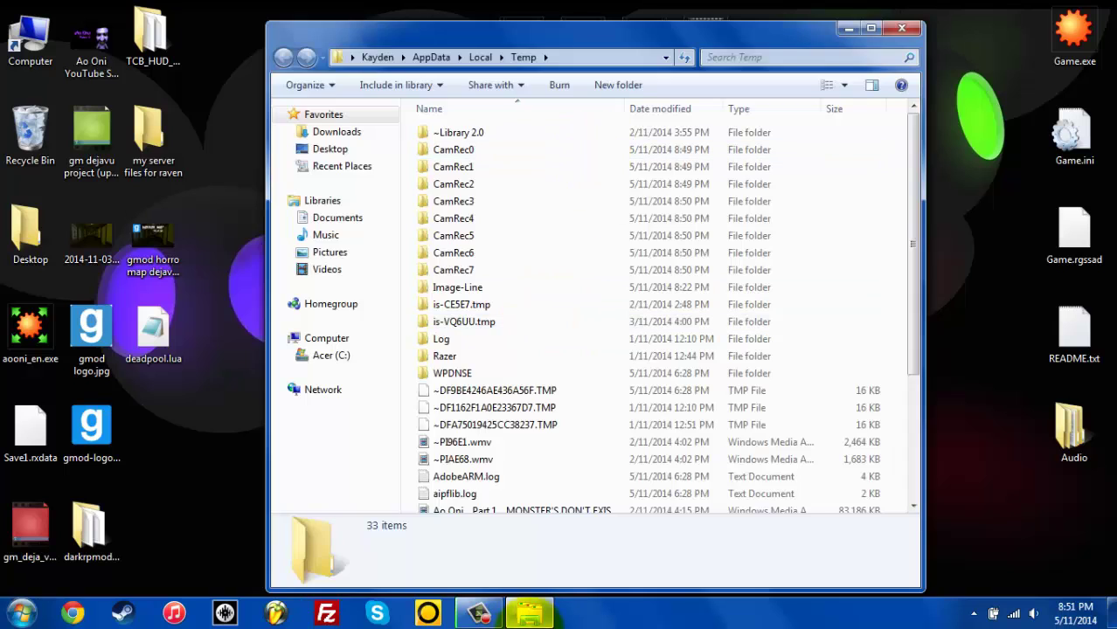
{"action": "scroll", "coordinate": [536, 353], "scroll_direction": "down", "scroll_amount": 4}
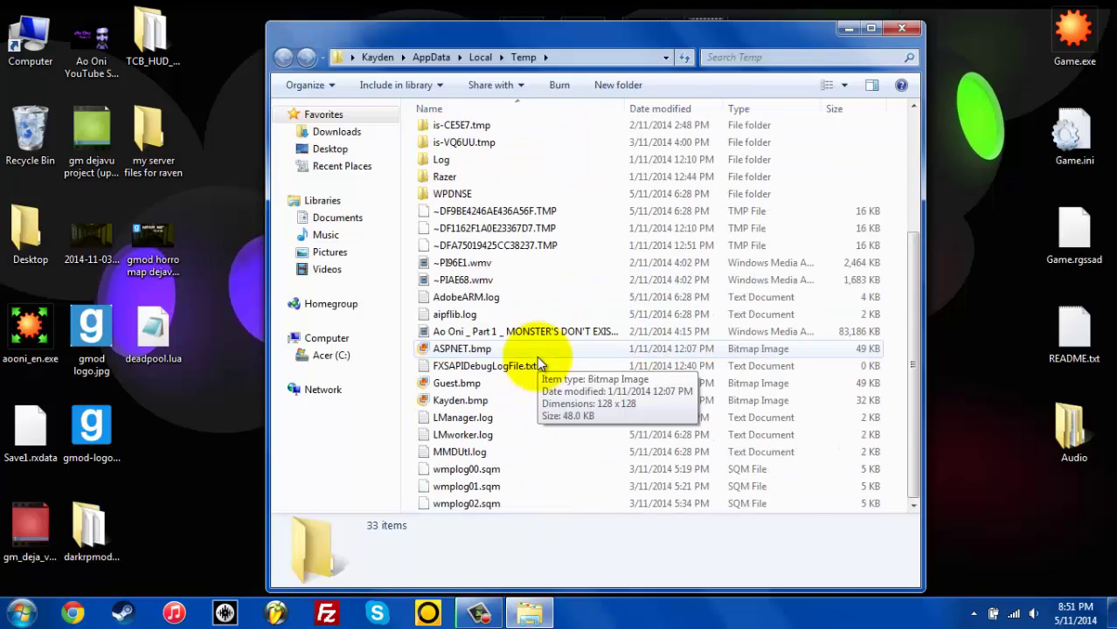
{"action": "scroll", "coordinate": [536, 356], "scroll_direction": "up", "scroll_amount": 4}
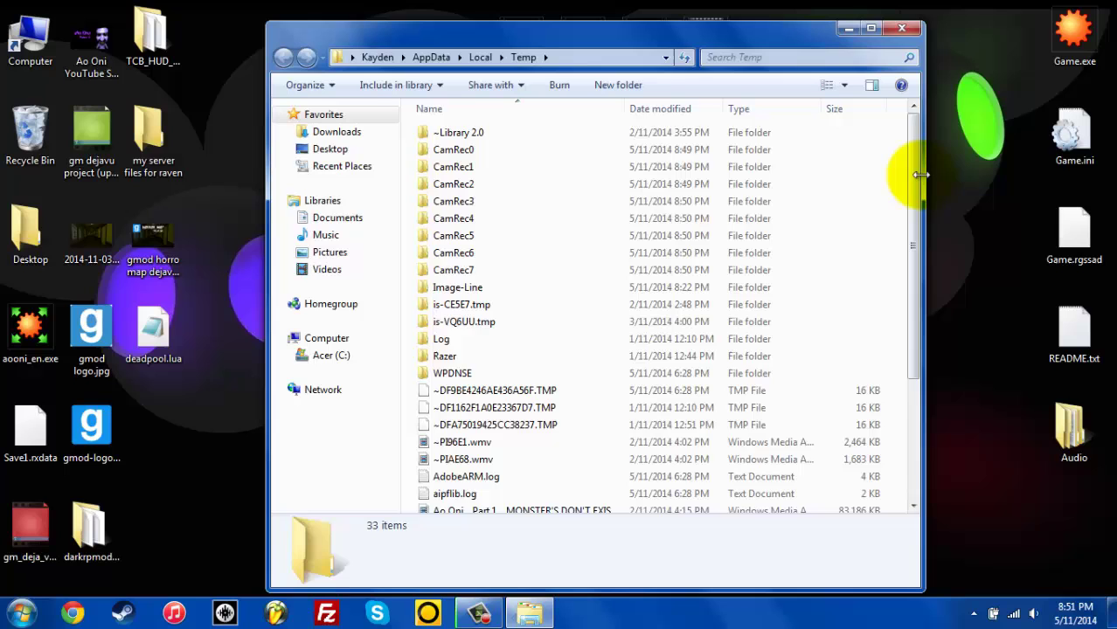
{"action": "scroll", "coordinate": [913, 188], "scroll_direction": "down", "scroll_amount": 4}
{"action": "scroll", "coordinate": [907, 250], "scroll_direction": "up", "scroll_amount": 4}
Step: Delete all 33 Temp items, skipping every in-use or protected item
{"action": "left_click", "coordinate": [741, 224]}
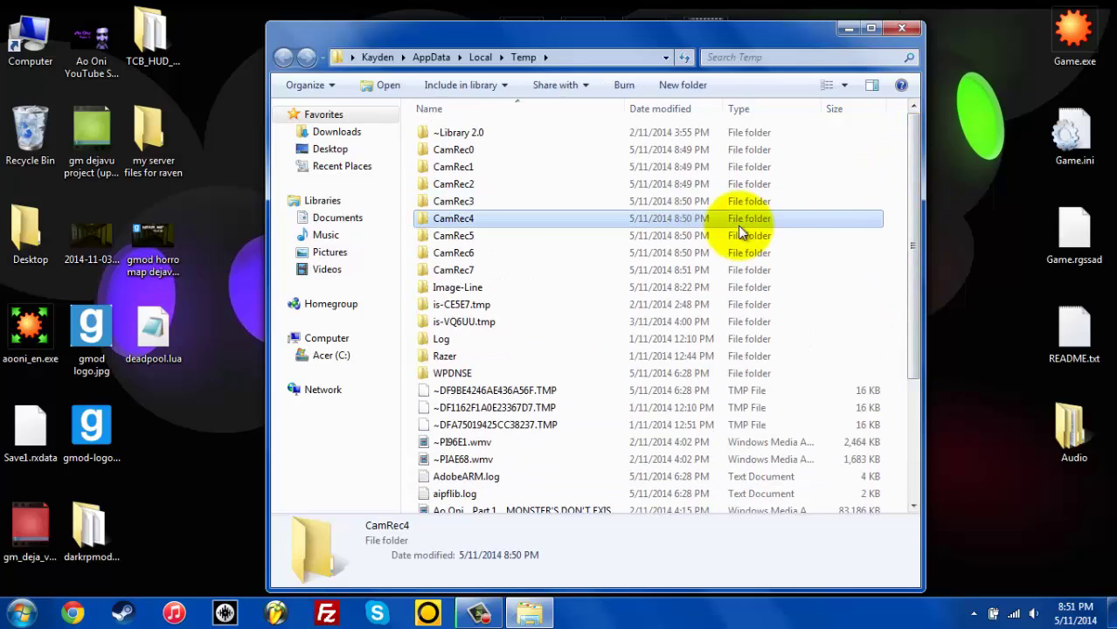
{"action": "key", "text": "ctrl+a"}
{"action": "key", "text": "Delete"}
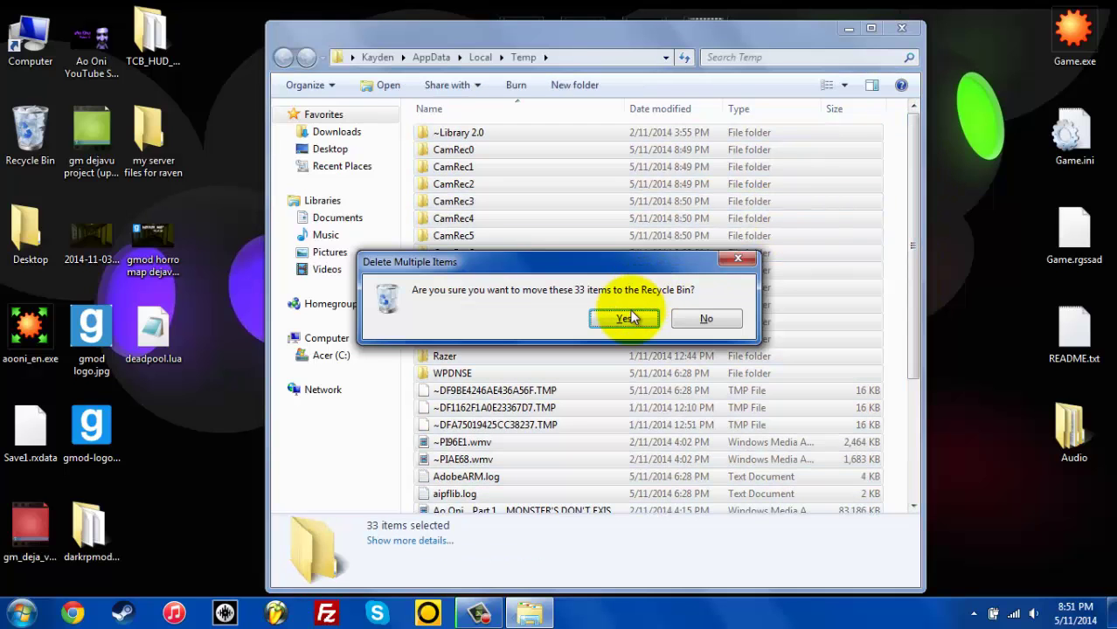
{"action": "left_click", "coordinate": [631, 313]}
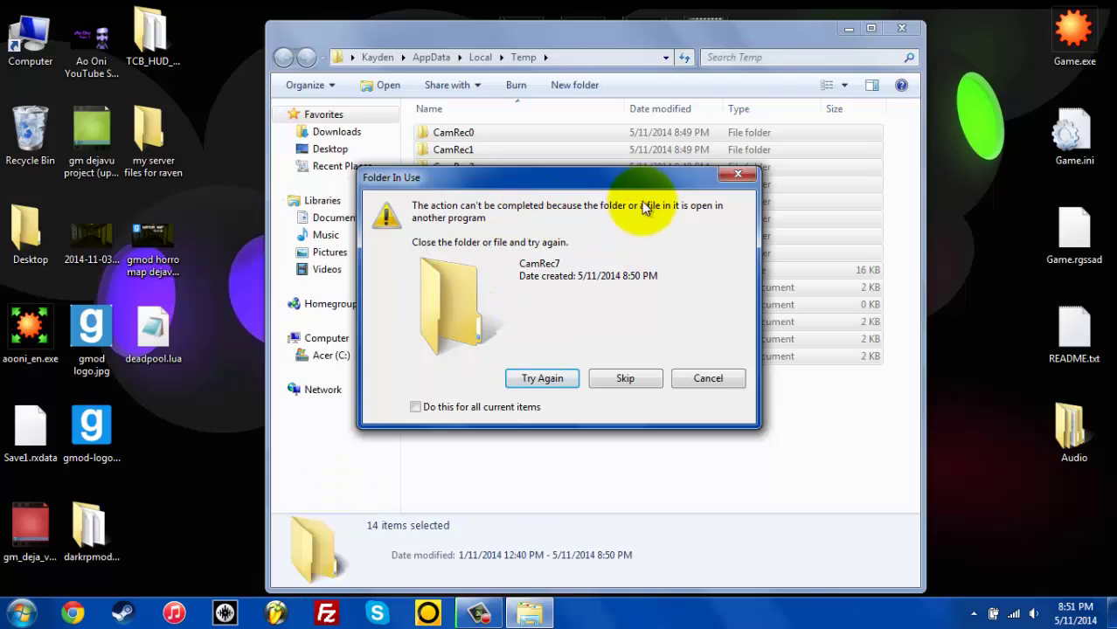
{"action": "left_click_drag", "start_coordinate": [639, 180], "coordinate": [667, 248]}
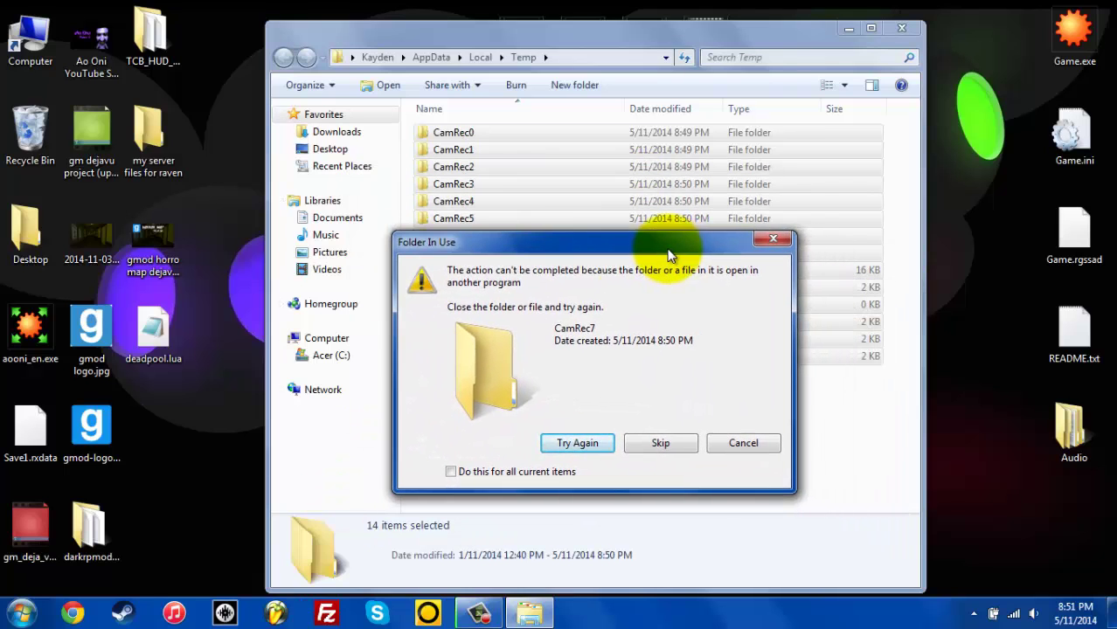
{"action": "left_click", "coordinate": [525, 473]}
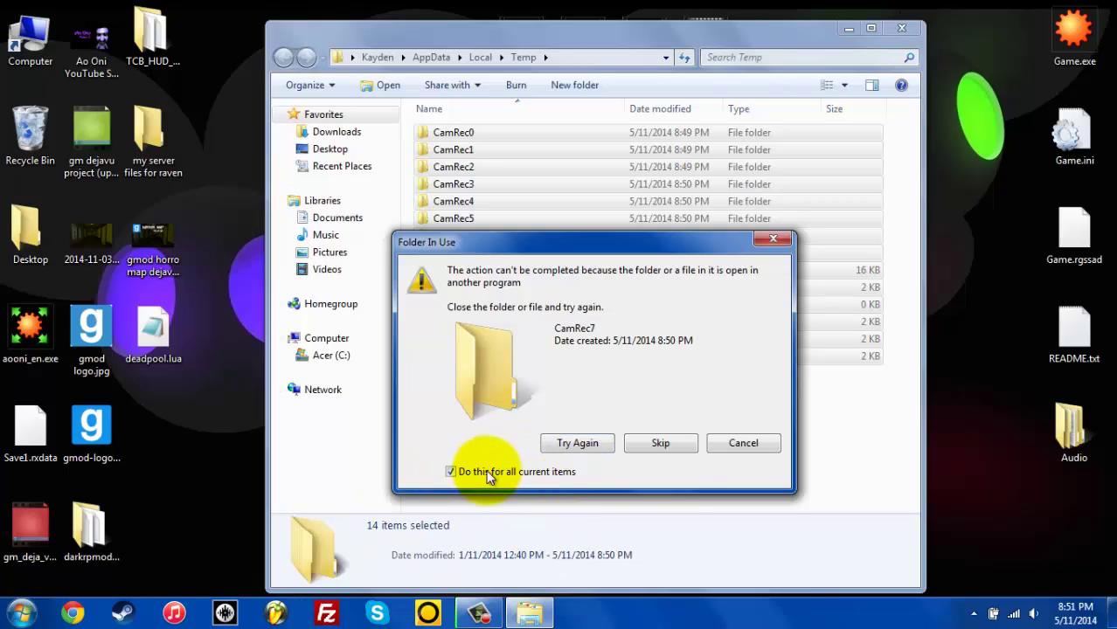
{"action": "left_click", "coordinate": [658, 450]}
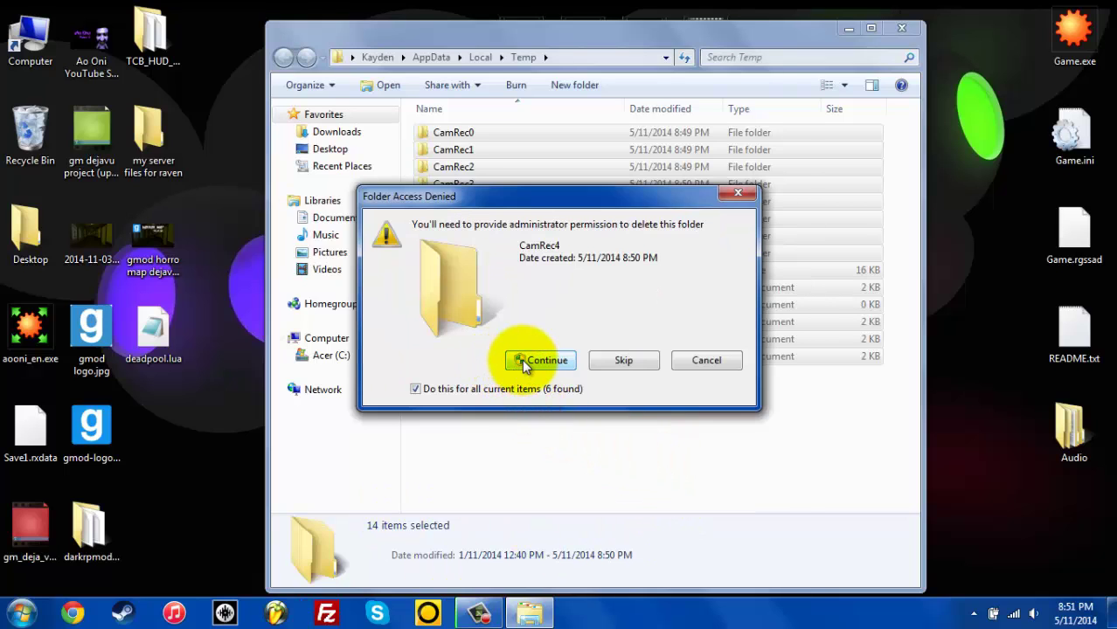
{"action": "left_click", "coordinate": [606, 362]}
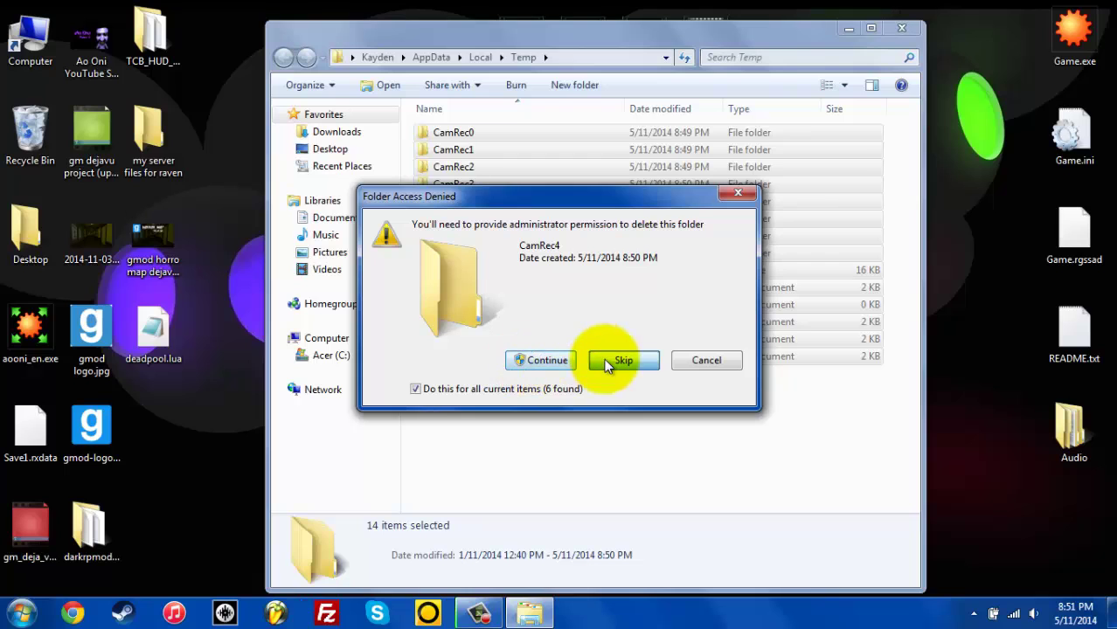
{"action": "left_click", "coordinate": [542, 429]}
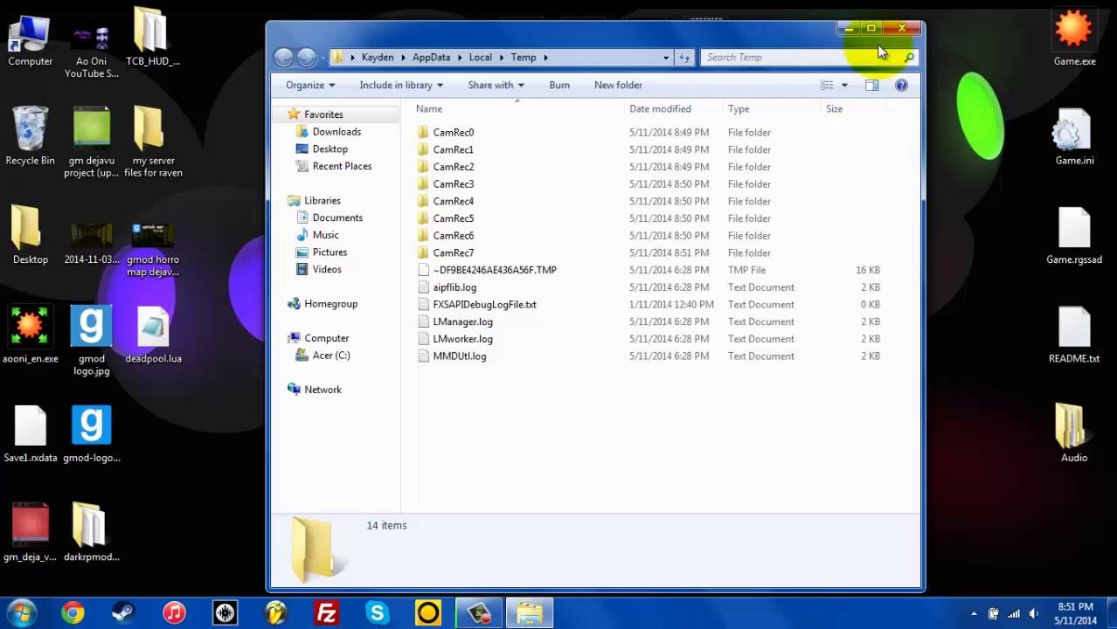
Step: Close the Temp window and open the Prefetch folder through Run, granting access
{"action": "left_click", "coordinate": [900, 30]}
{"action": "left_click_drag", "start_coordinate": [723, 232], "coordinate": [617, 292]}
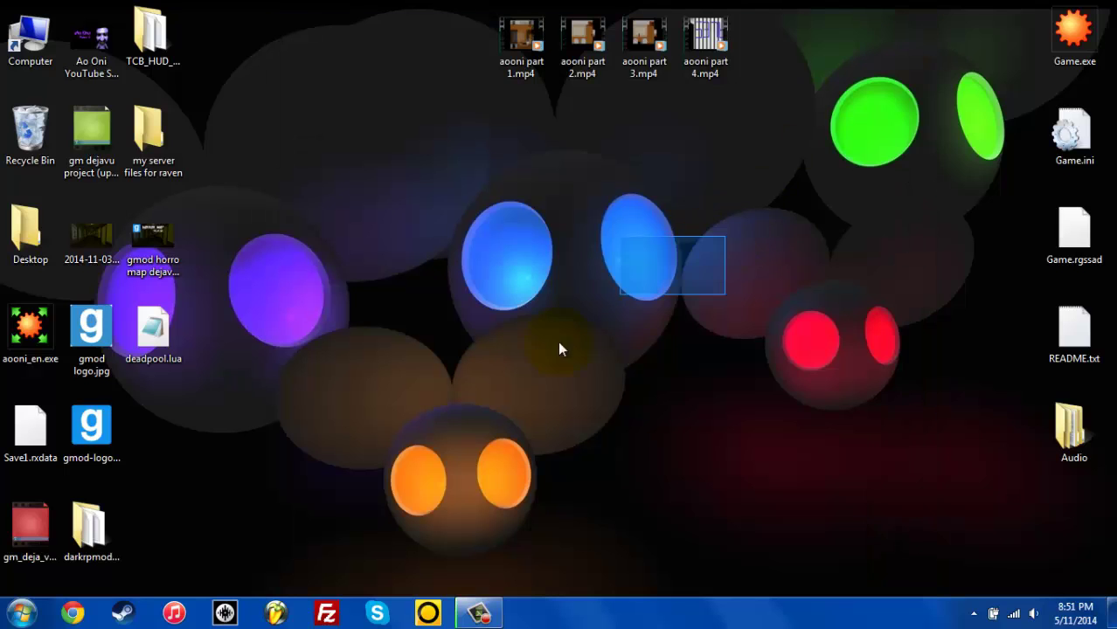
{"action": "left_click_drag", "start_coordinate": [554, 352], "coordinate": [482, 347]}
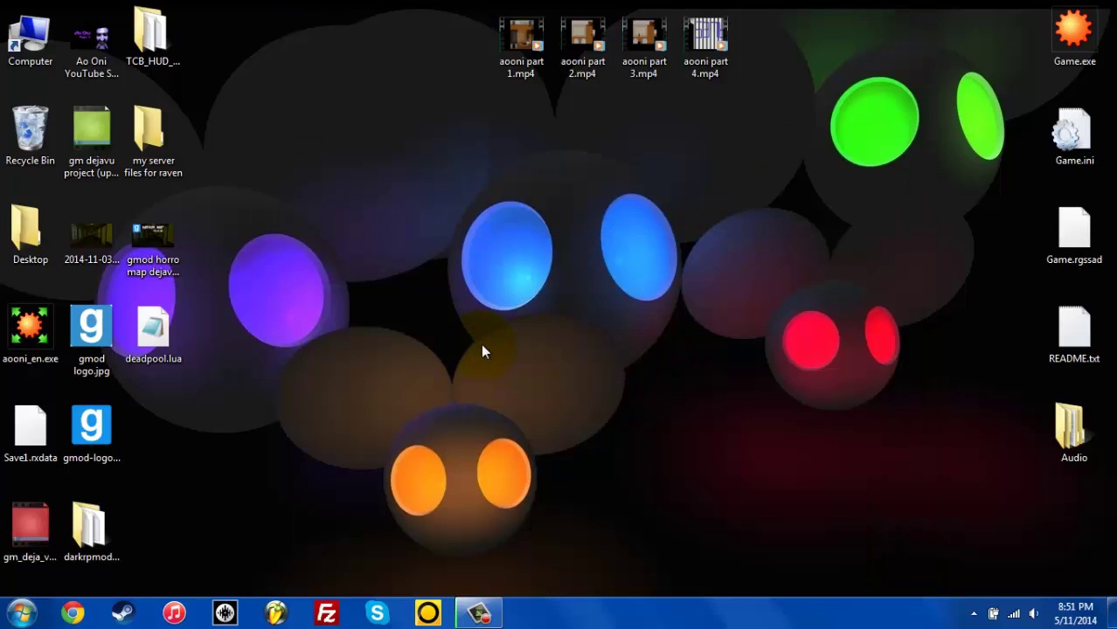
{"action": "key", "text": "super"}
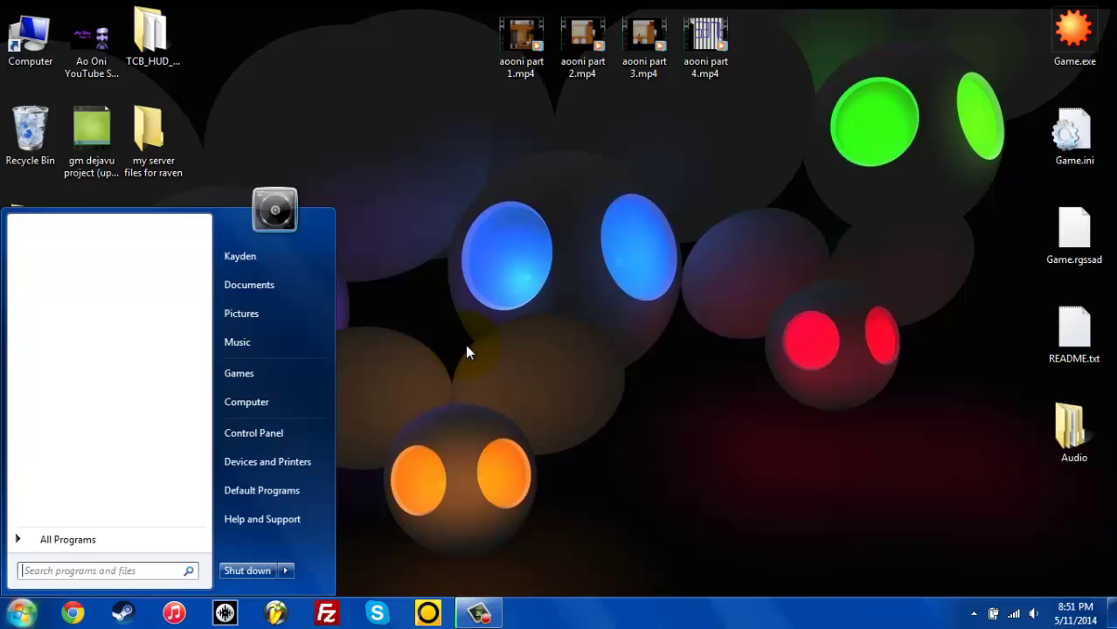
{"action": "key", "text": "super+r"}
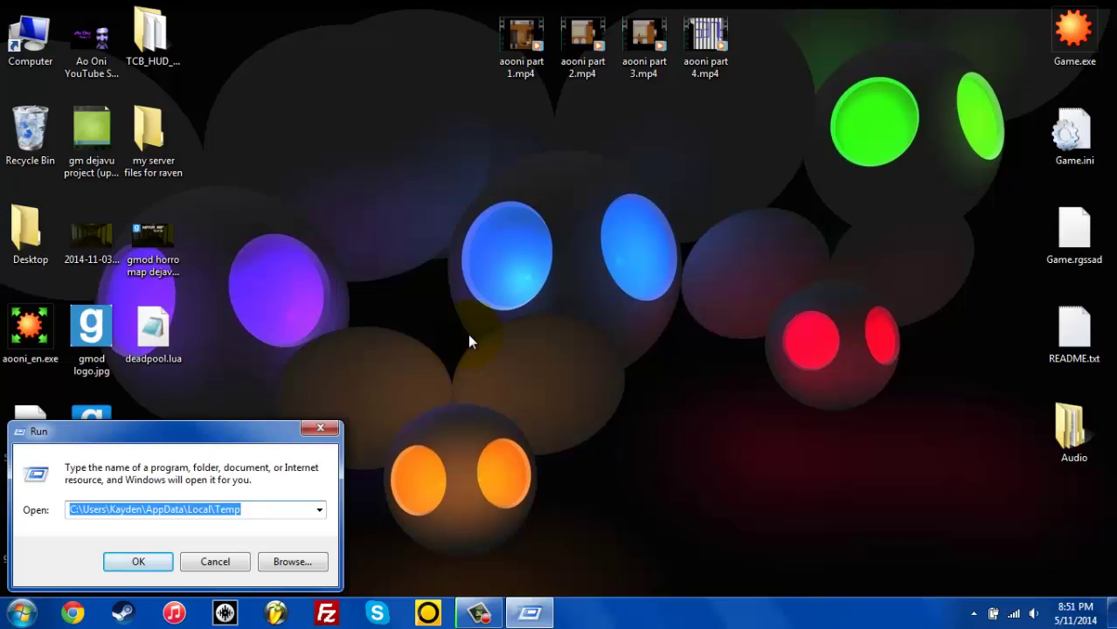
{"action": "type", "text": "prefetch"}
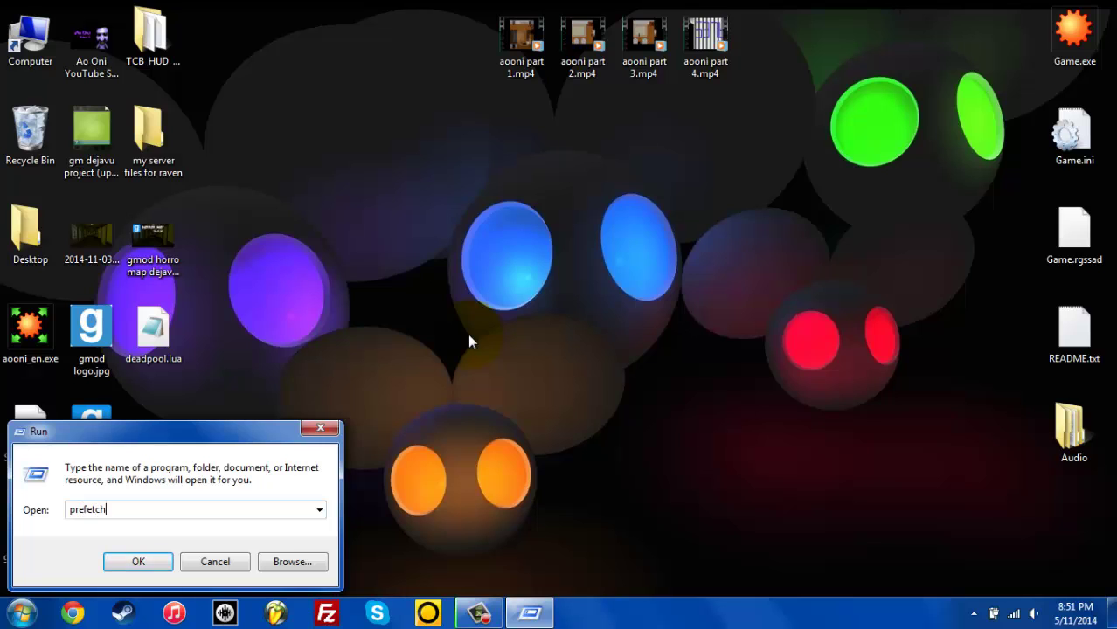
{"action": "key", "text": "Return"}
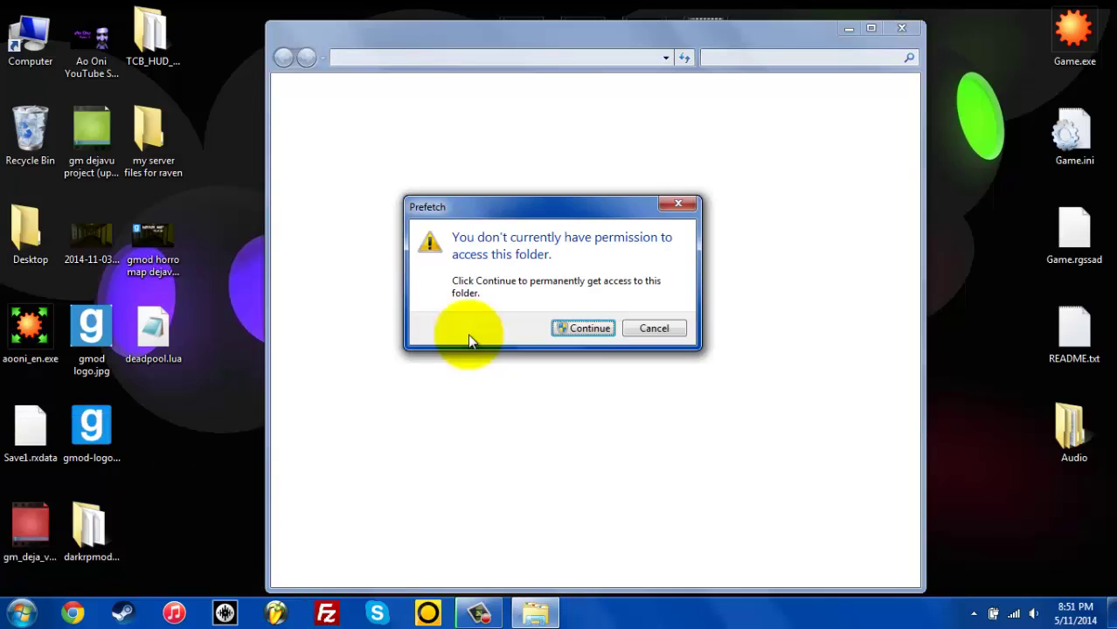
{"action": "left_click", "coordinate": [579, 326]}
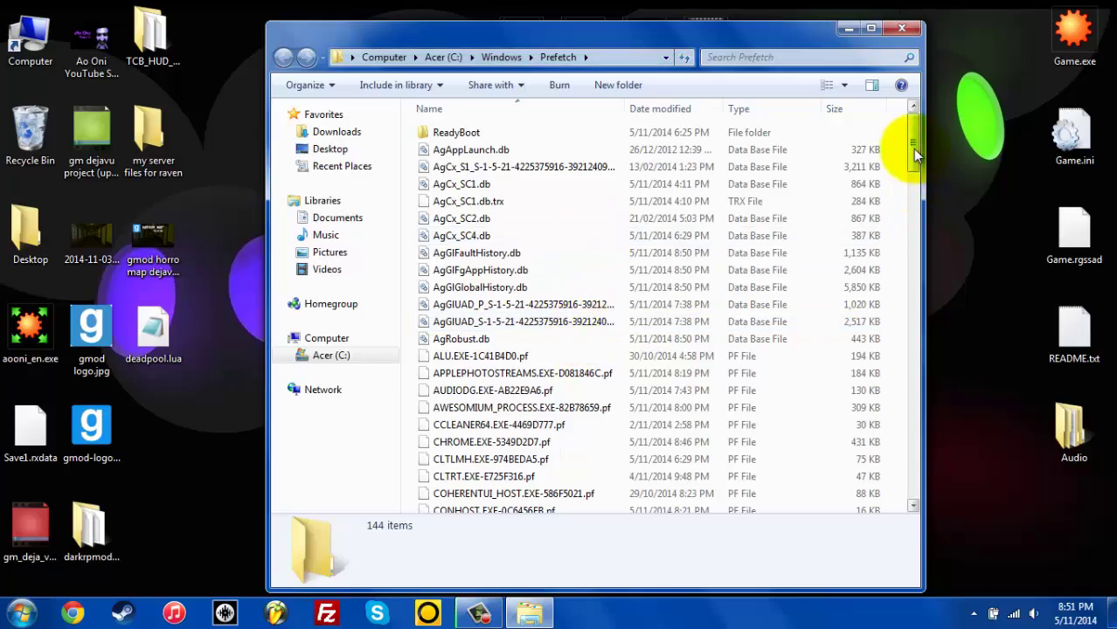
Step: Delete all 144 Prefetch files and close the window
{"action": "left_click_drag", "start_coordinate": [913, 162], "coordinate": [913, 127]}
{"action": "left_click", "coordinate": [715, 305]}
{"action": "key", "text": "ctrl+a"}
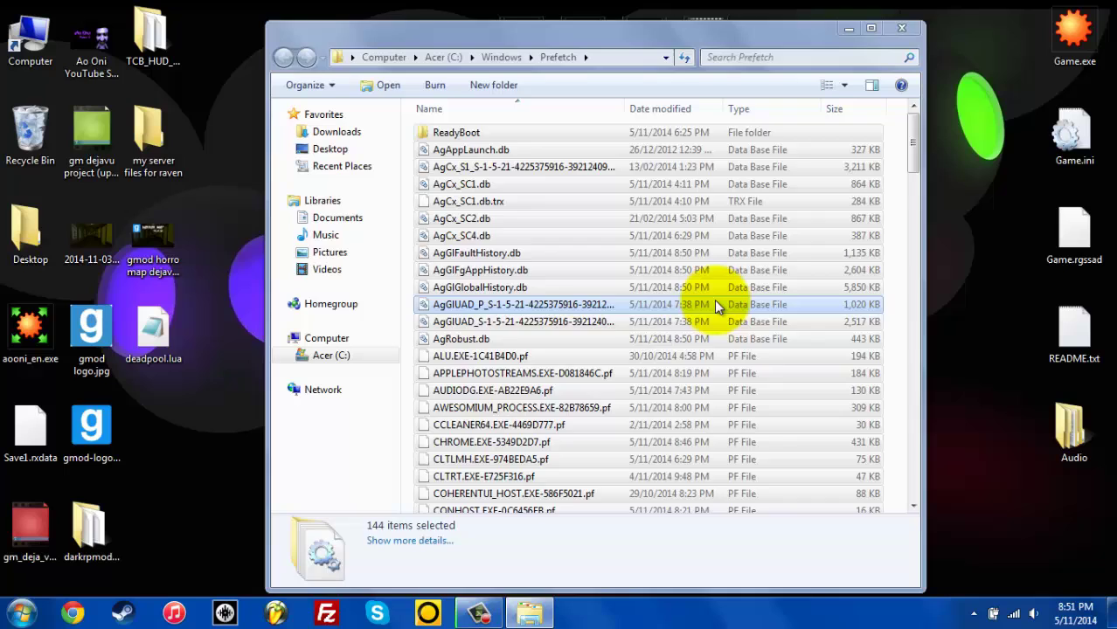
{"action": "key", "text": "Delete"}
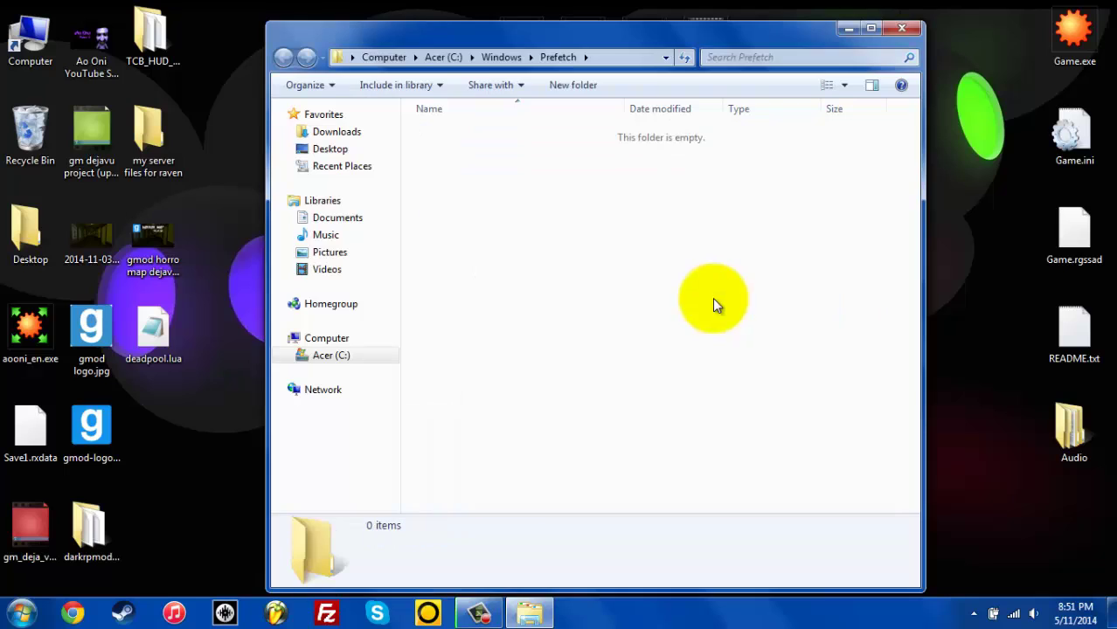
{"action": "left_click", "coordinate": [903, 29]}
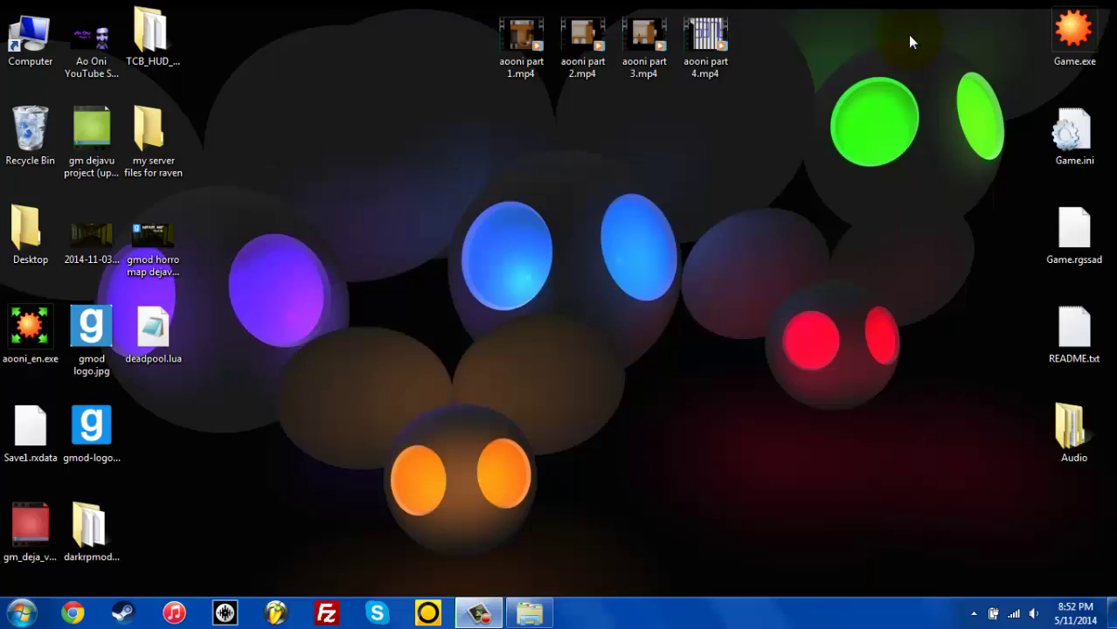
Step: Launch Disk Cleanup for drive C: and include system files in the scan
{"action": "left_click_drag", "start_coordinate": [849, 117], "coordinate": [749, 248]}
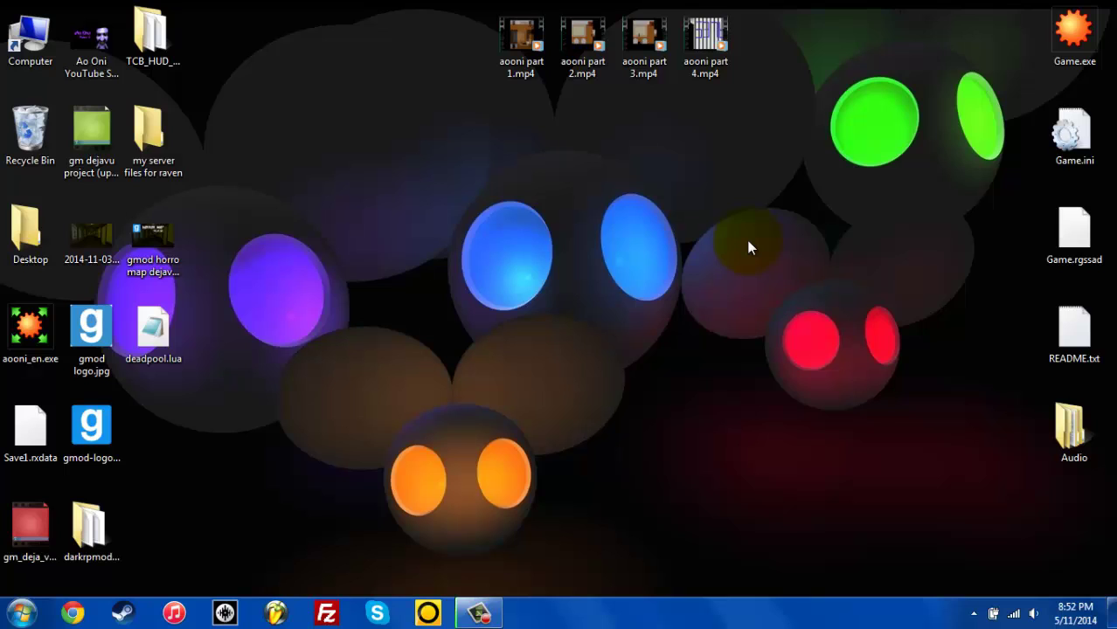
{"action": "key", "text": "super"}
{"action": "type", "text": "d"}
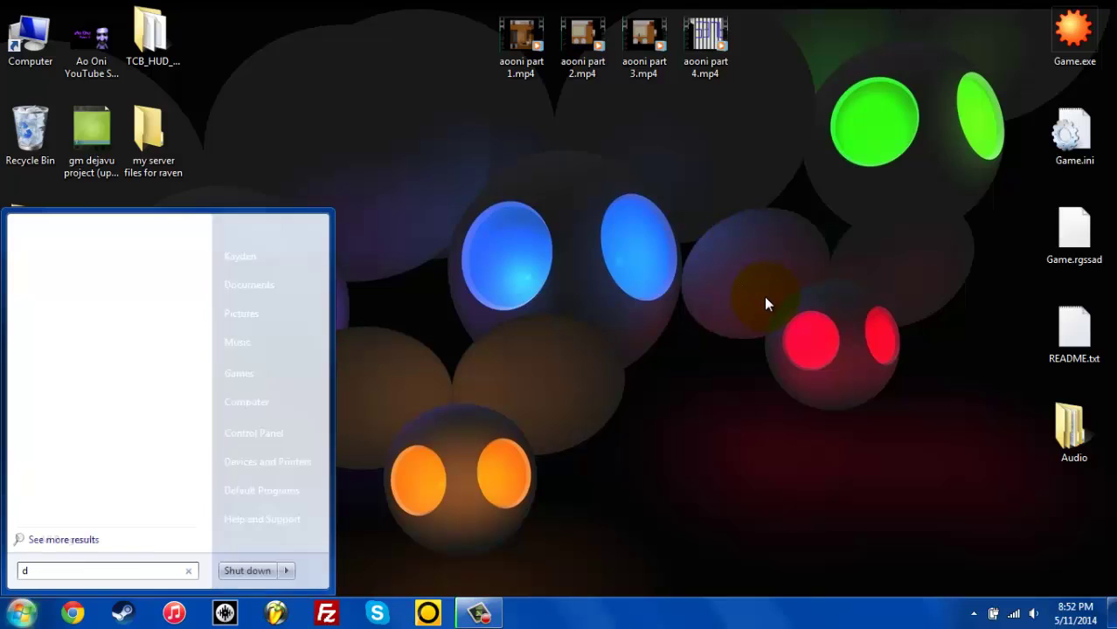
{"action": "type", "text": "isk cleanup"}
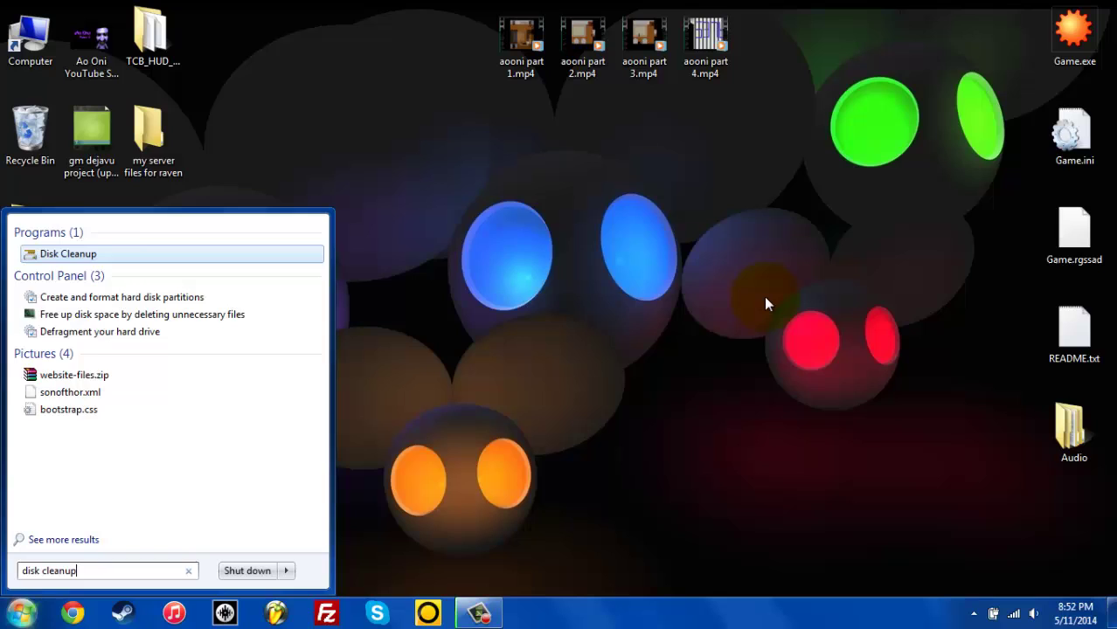
{"action": "key", "text": "Return"}
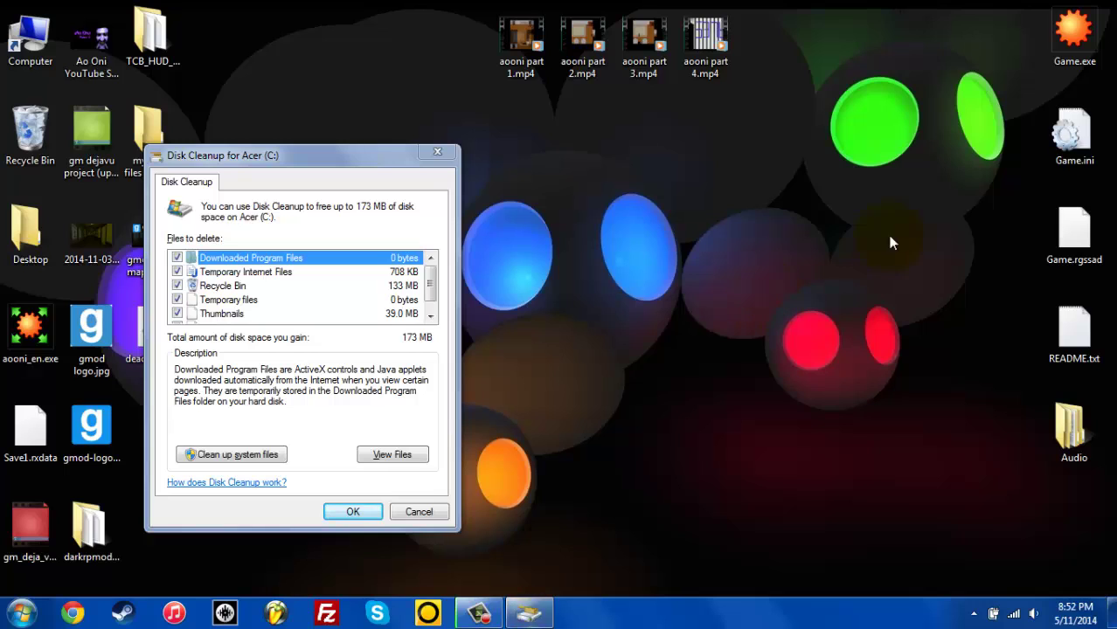
{"action": "left_click", "coordinate": [433, 281]}
{"action": "left_click_drag", "start_coordinate": [435, 284], "coordinate": [433, 251]}
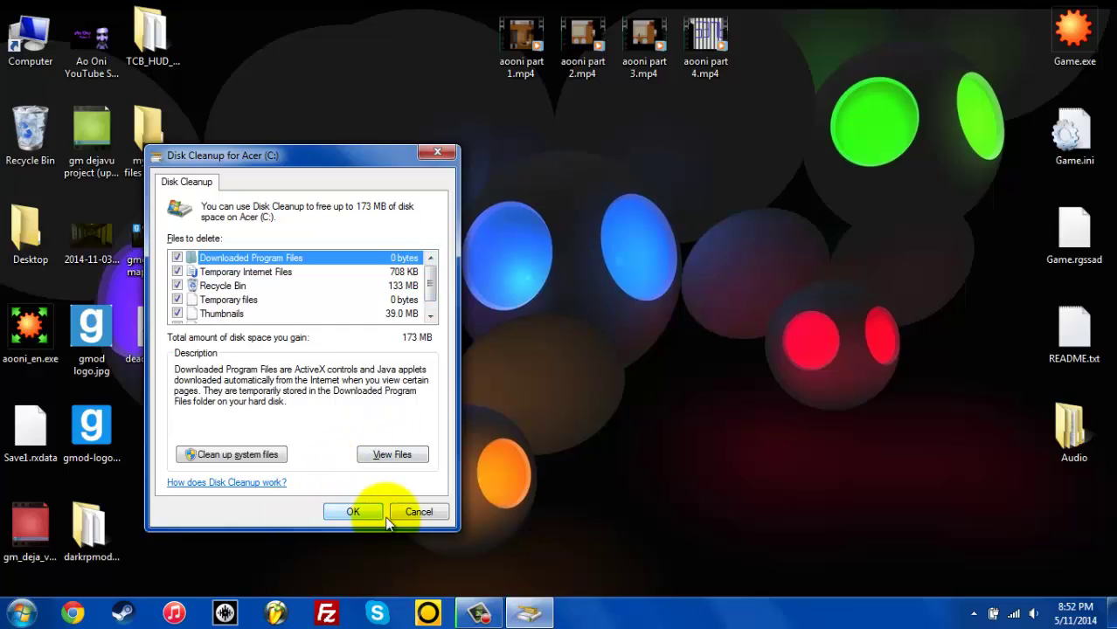
{"action": "left_click", "coordinate": [252, 457]}
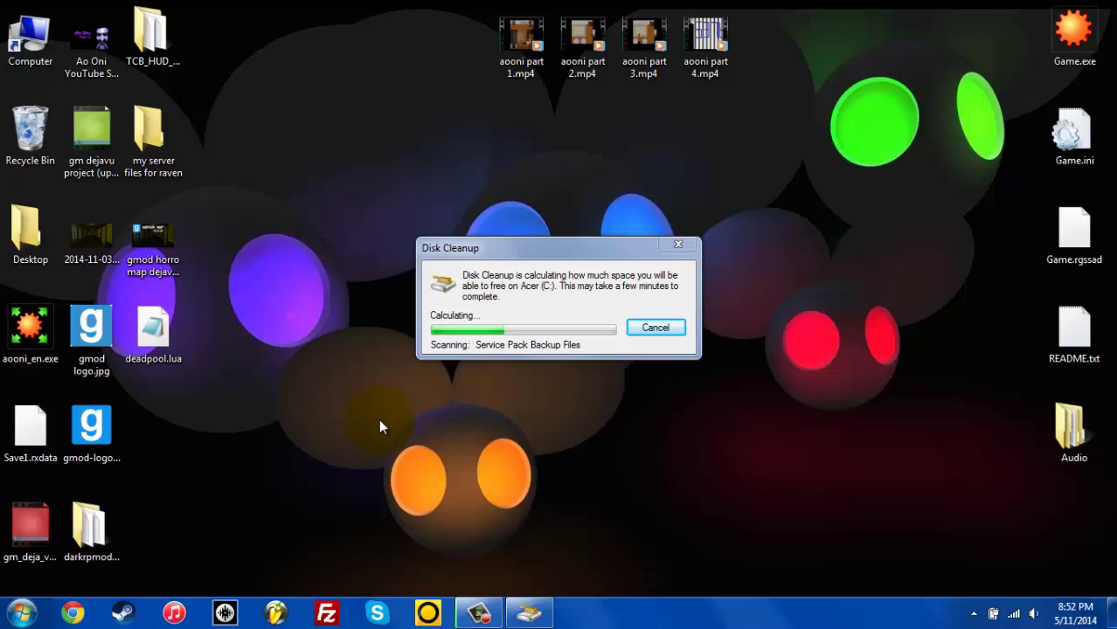
Step: Run msconfig to open System Configuration on the General tab
{"action": "key", "text": "super"}
{"action": "key", "text": "super+r"}
{"action": "type", "text": "msconfig"}
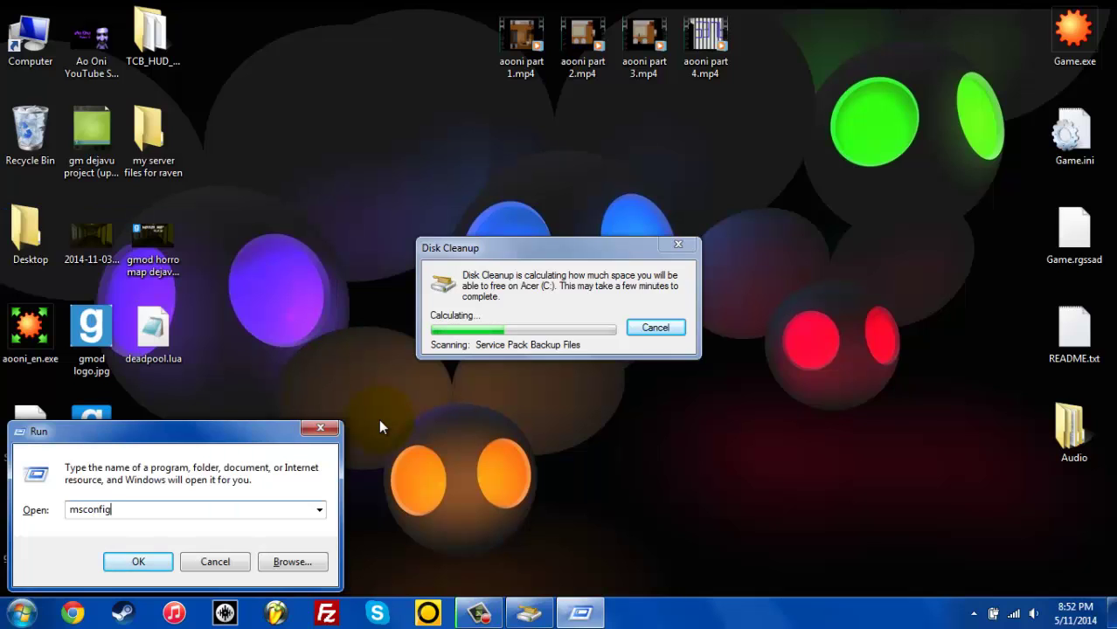
{"action": "key", "text": "Return"}
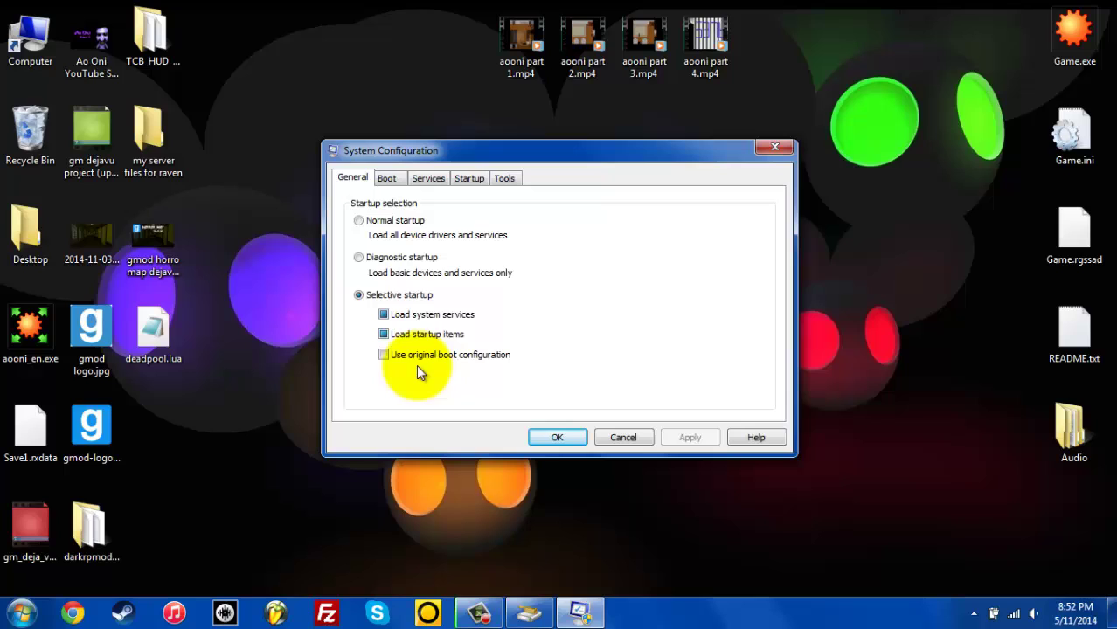
Step: On the Boot tab, leave the processor count unlimited in Advanced options and toggle No GUI boot
{"action": "left_click", "coordinate": [392, 180]}
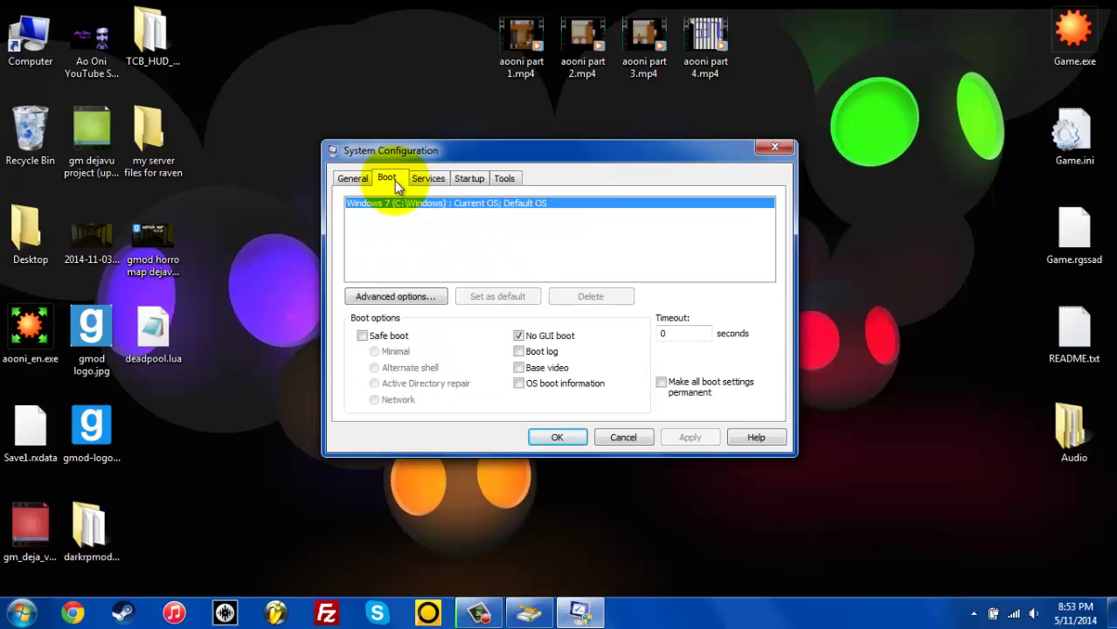
{"action": "left_click", "coordinate": [400, 296]}
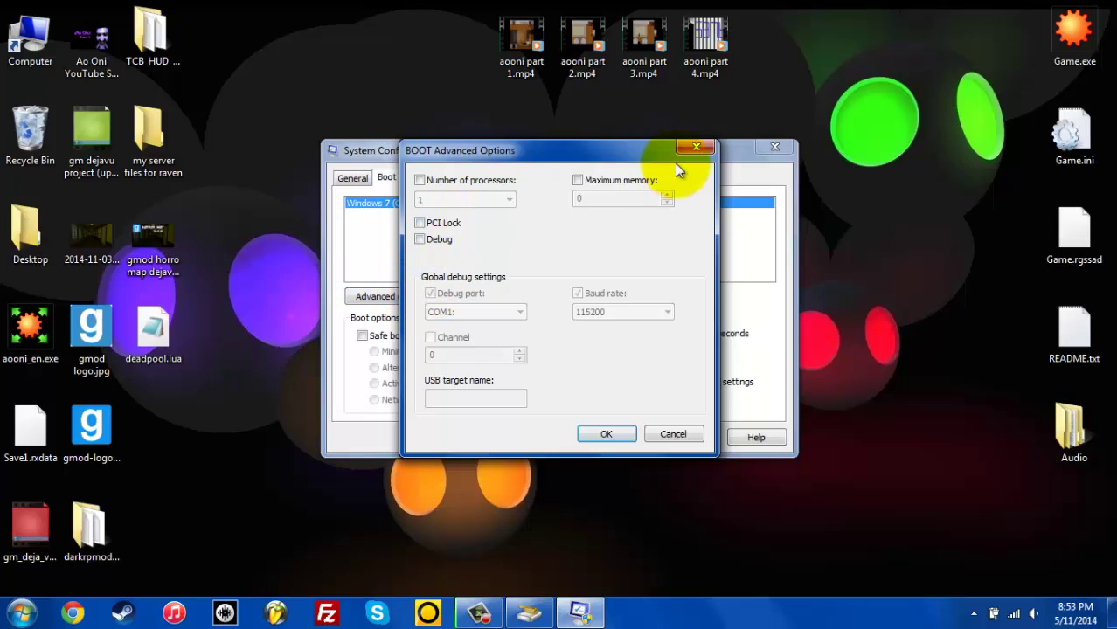
{"action": "left_click", "coordinate": [481, 179]}
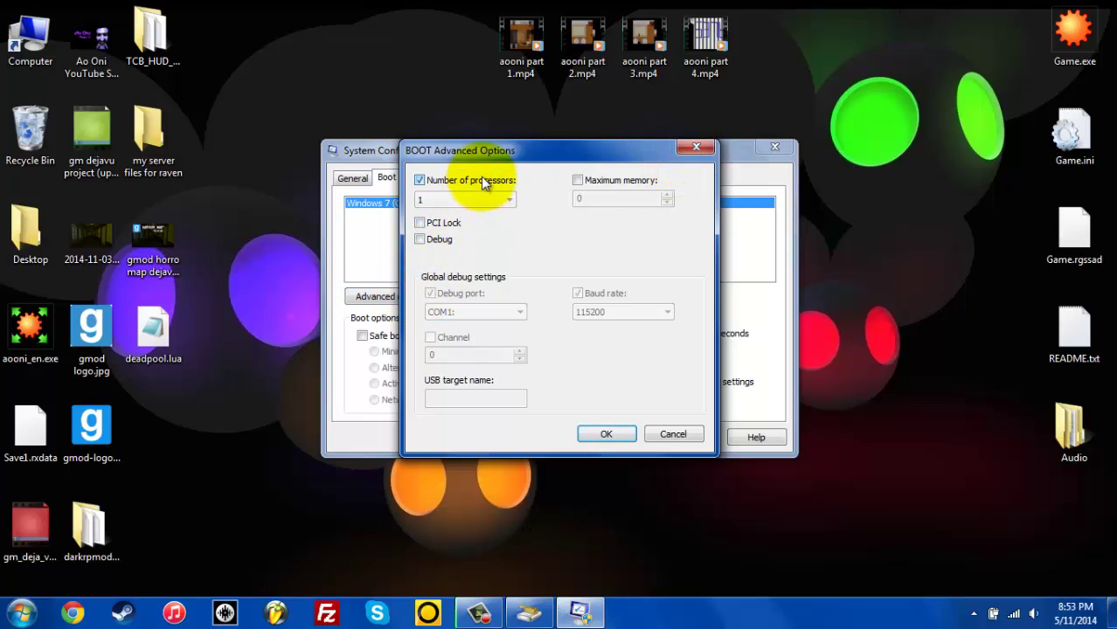
{"action": "left_click", "coordinate": [474, 199]}
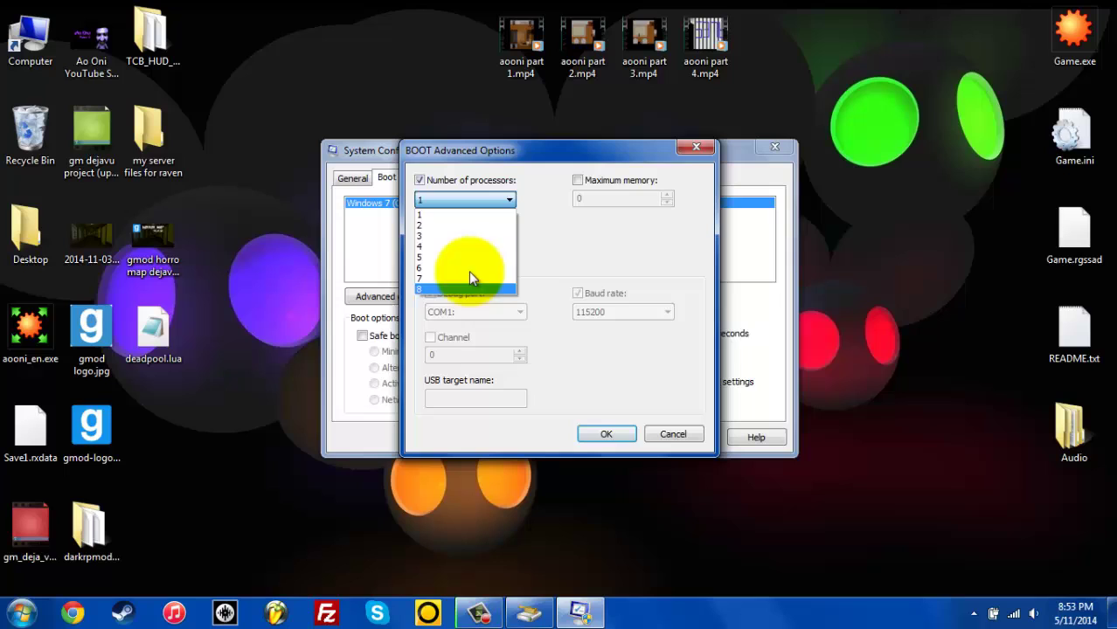
{"action": "left_click", "coordinate": [482, 289]}
{"action": "left_click", "coordinate": [458, 200]}
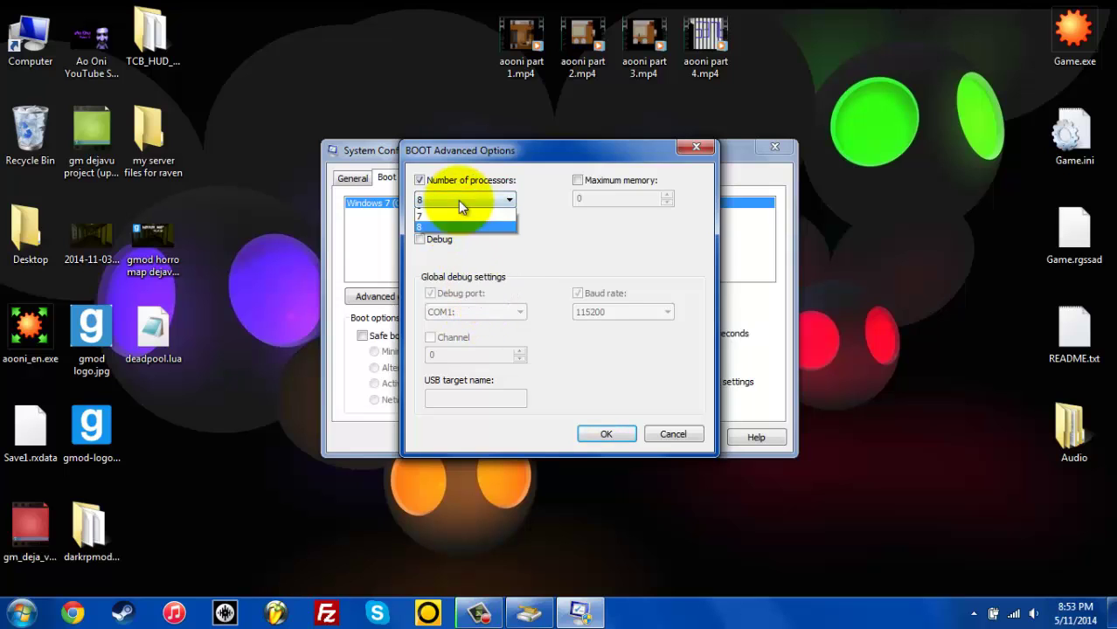
{"action": "left_click", "coordinate": [456, 215]}
{"action": "left_click", "coordinate": [465, 182]}
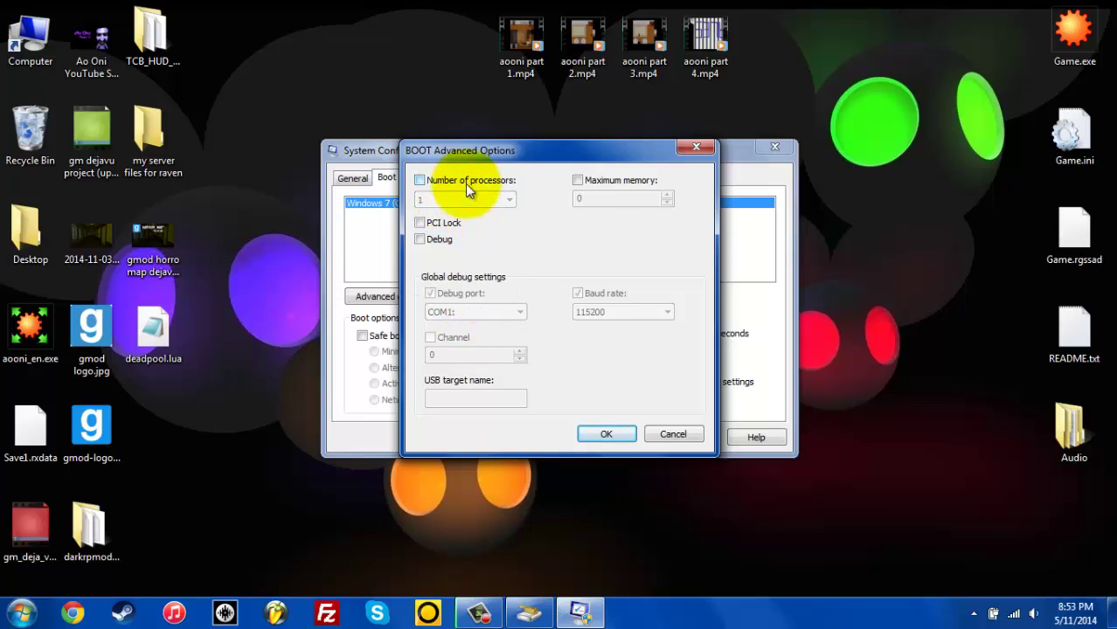
{"action": "left_click", "coordinate": [686, 148]}
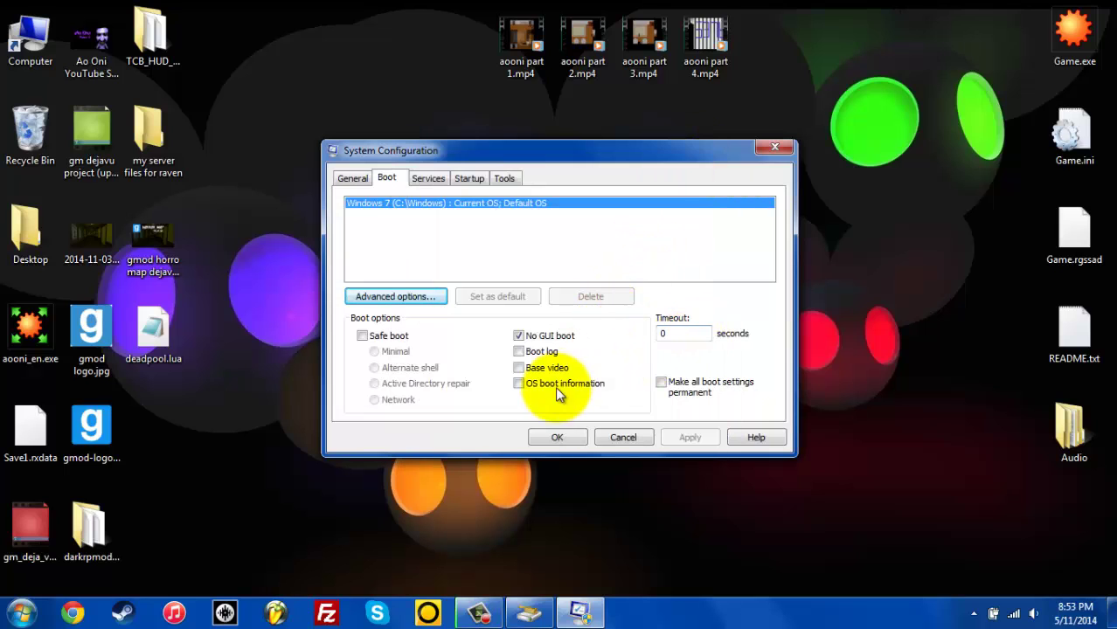
{"action": "left_click", "coordinate": [540, 337]}
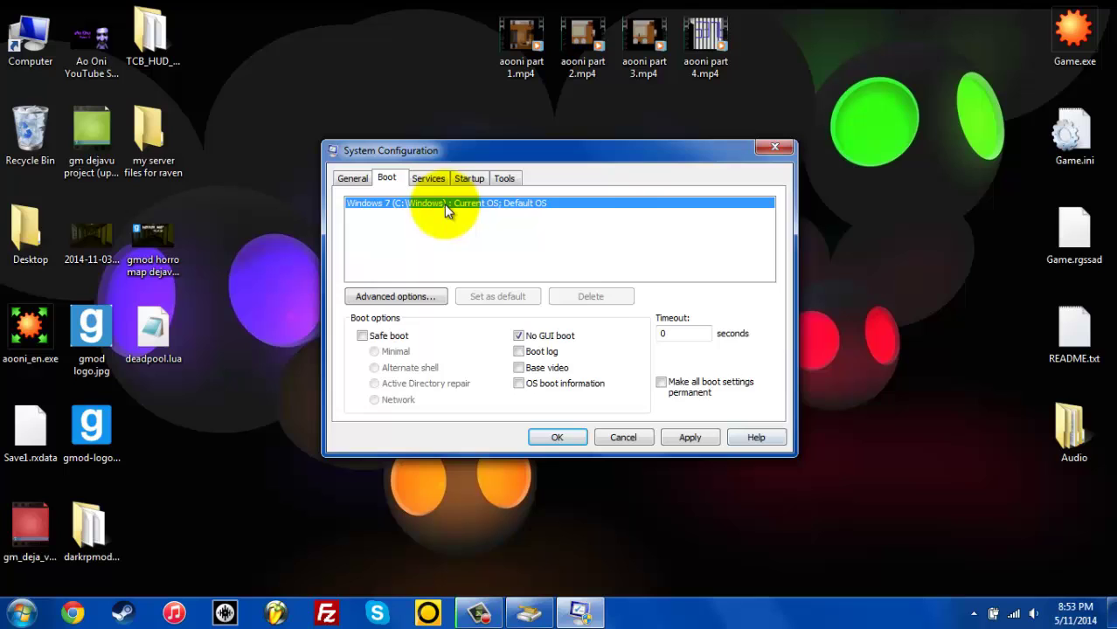
Step: On the Services tab, tick Hide all Microsoft services to list only third-party services
{"action": "left_click", "coordinate": [429, 178]}
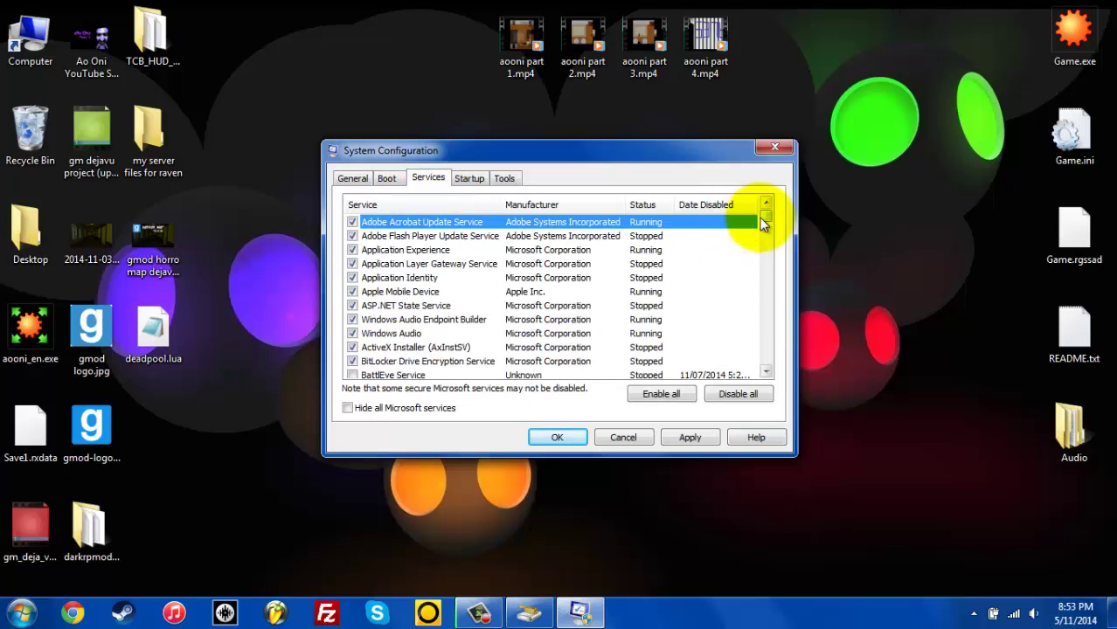
{"action": "scroll", "coordinate": [538, 311], "scroll_direction": "down", "scroll_amount": 1}
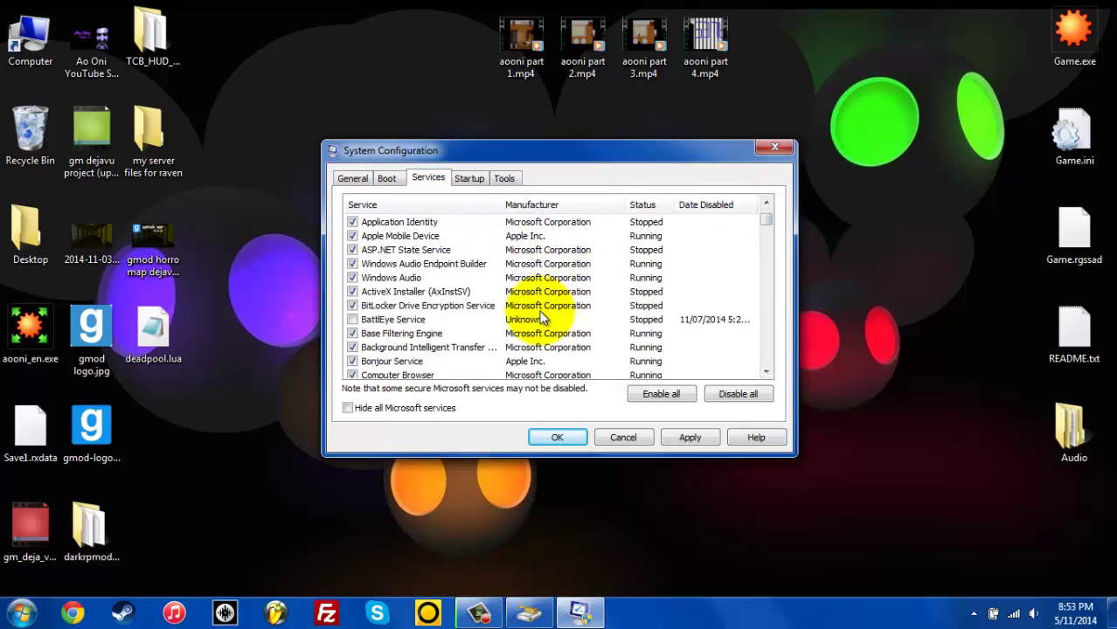
{"action": "scroll", "coordinate": [533, 297], "scroll_direction": "up", "scroll_amount": 1}
{"action": "scroll", "coordinate": [534, 288], "scroll_direction": "down", "scroll_amount": 8}
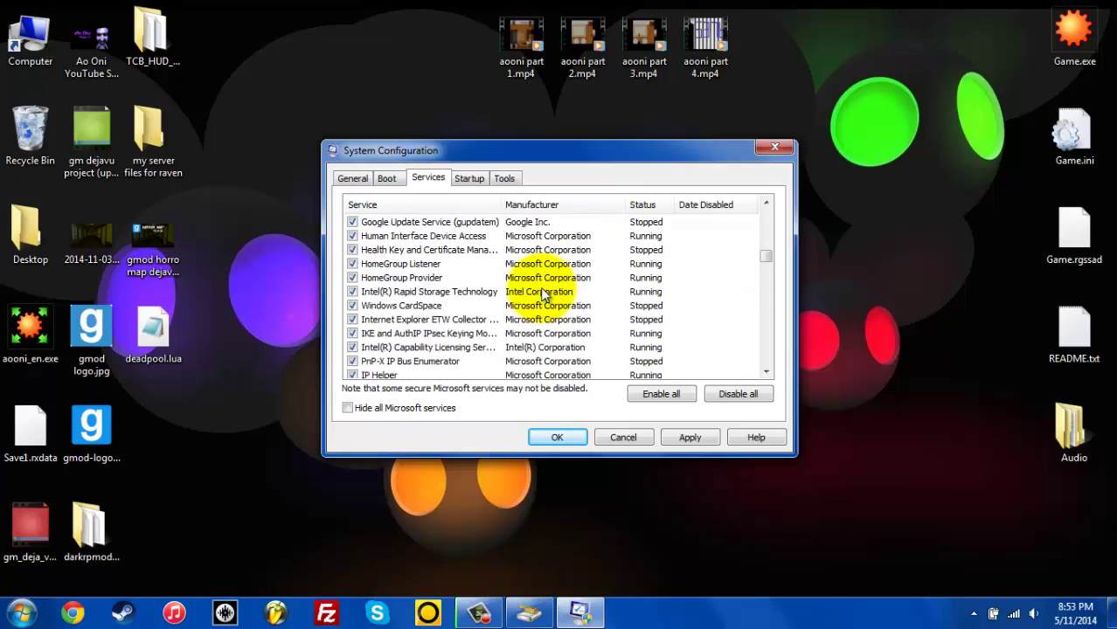
{"action": "scroll", "coordinate": [515, 288], "scroll_direction": "down", "scroll_amount": 3}
{"action": "scroll", "coordinate": [520, 294], "scroll_direction": "up", "scroll_amount": 10}
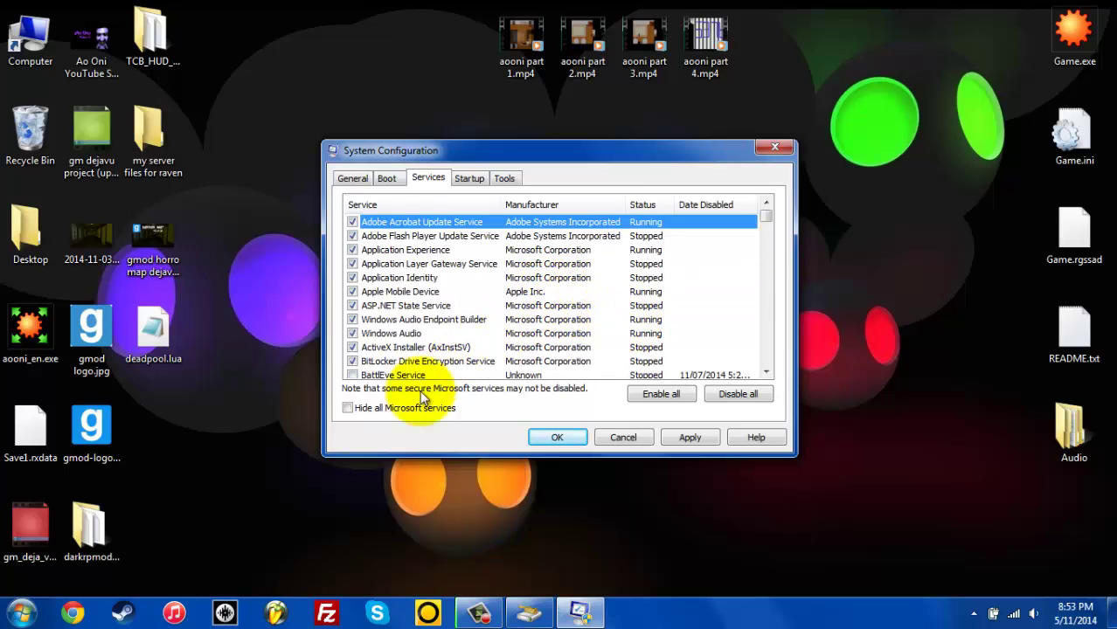
{"action": "left_click", "coordinate": [347, 408]}
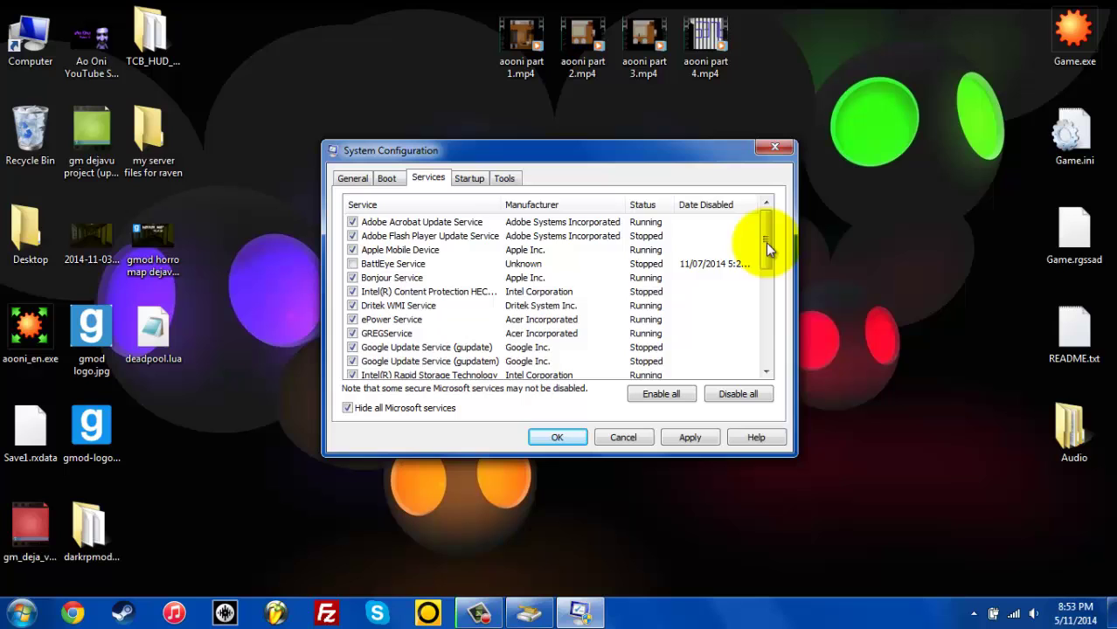
{"action": "left_click_drag", "start_coordinate": [765, 242], "coordinate": [777, 200]}
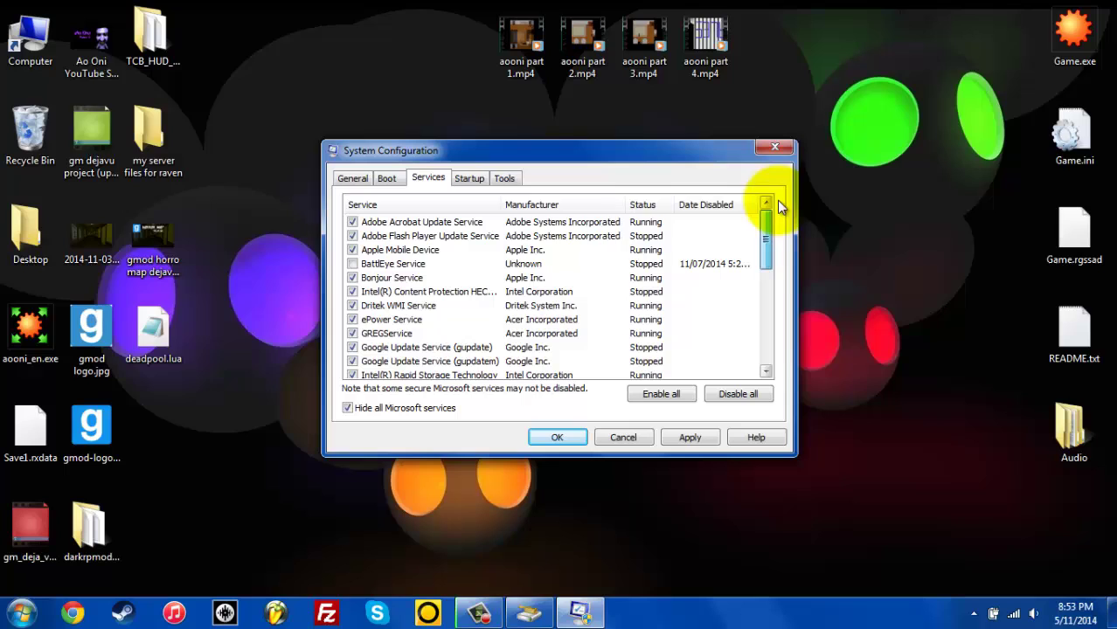
Step: Show the Startup tab and confirm permanently deleting the Disk Cleanup files
{"action": "left_click", "coordinate": [477, 178]}
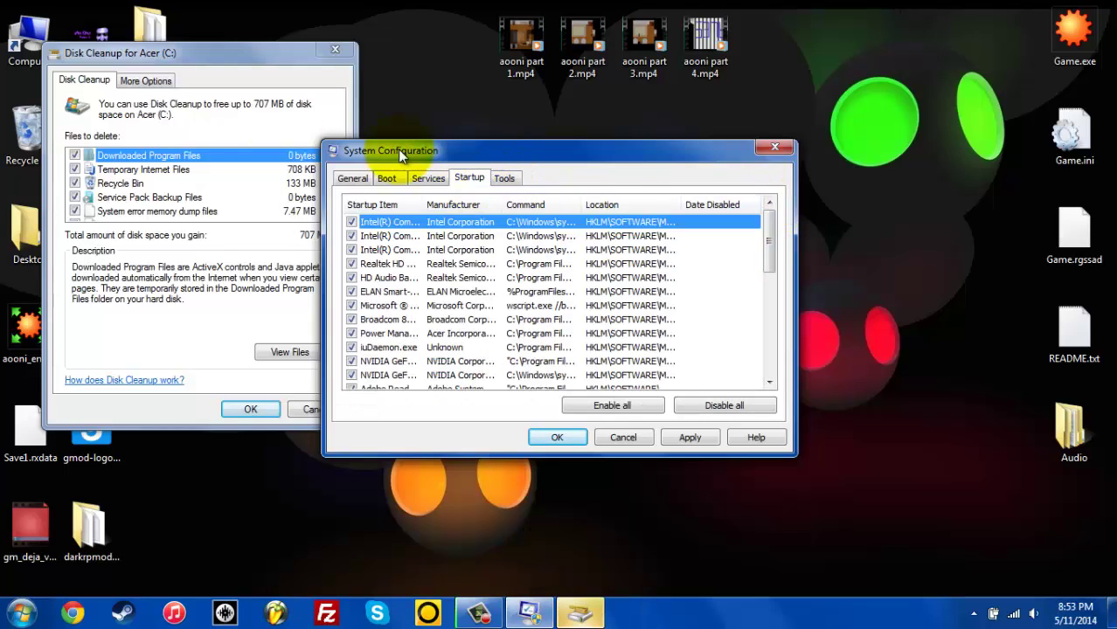
{"action": "left_click", "coordinate": [239, 408]}
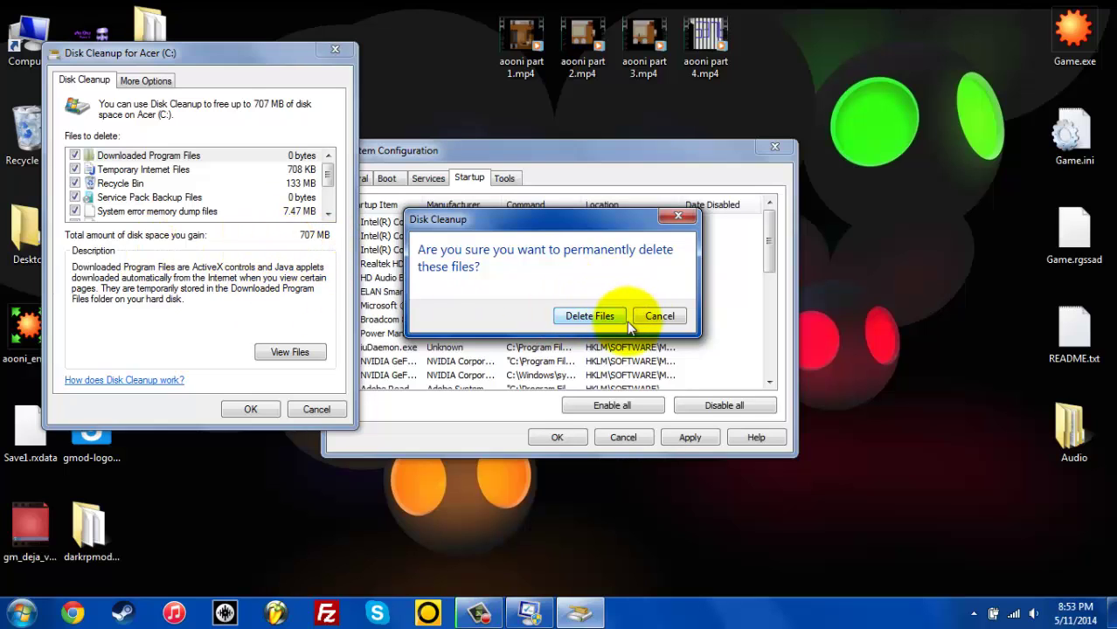
{"action": "left_click", "coordinate": [603, 316]}
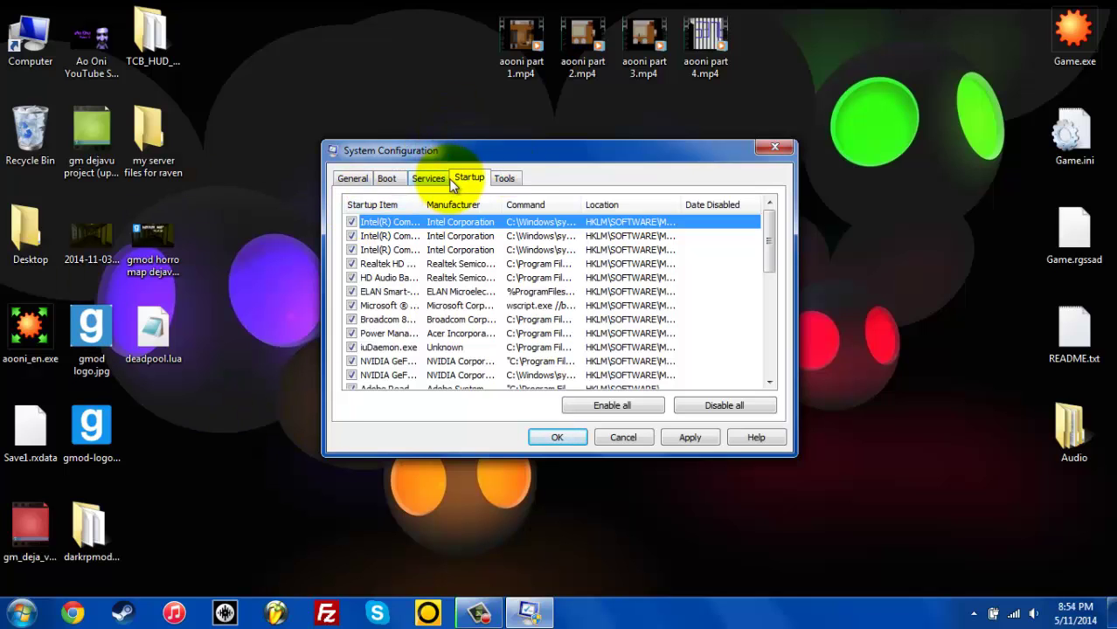
Step: Review the startup items list, then show System Configuration's Tools list
{"action": "left_click", "coordinate": [452, 180]}
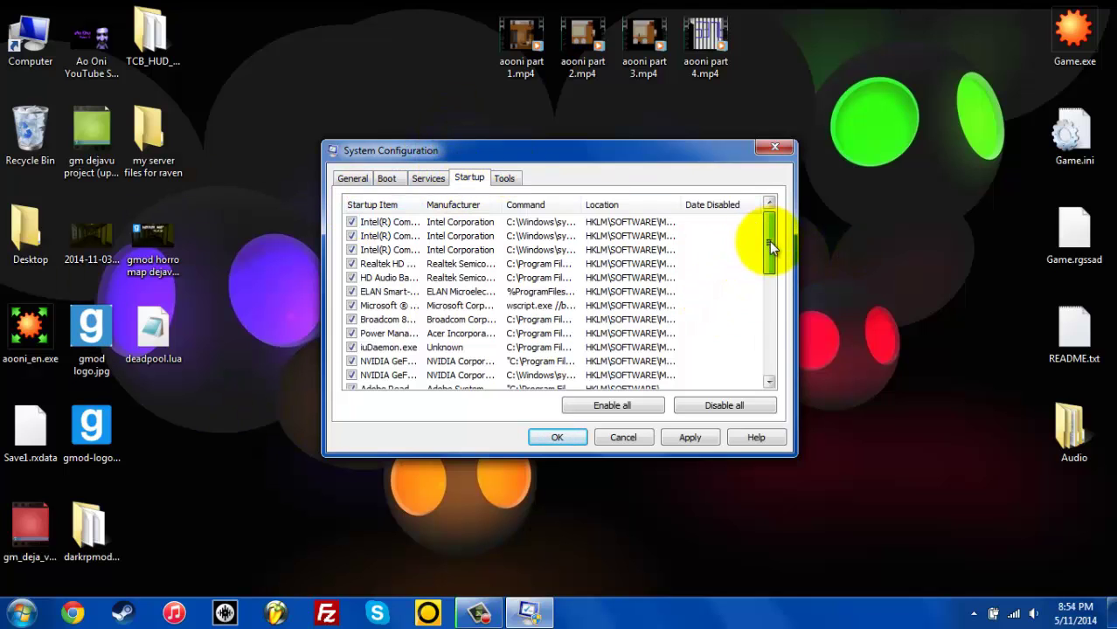
{"action": "scroll", "coordinate": [769, 241], "scroll_direction": "down", "scroll_amount": 5}
{"action": "scroll", "coordinate": [776, 215], "scroll_direction": "up", "scroll_amount": 6}
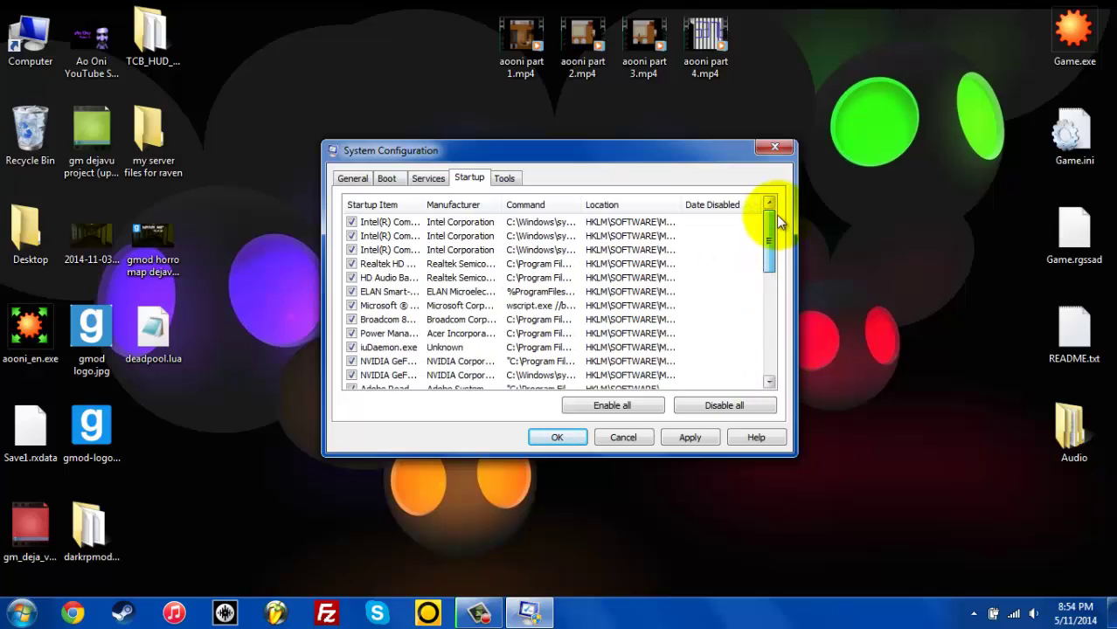
{"action": "scroll", "coordinate": [772, 249], "scroll_direction": "down", "scroll_amount": 2}
{"action": "left_click_drag", "start_coordinate": [770, 263], "coordinate": [777, 359]}
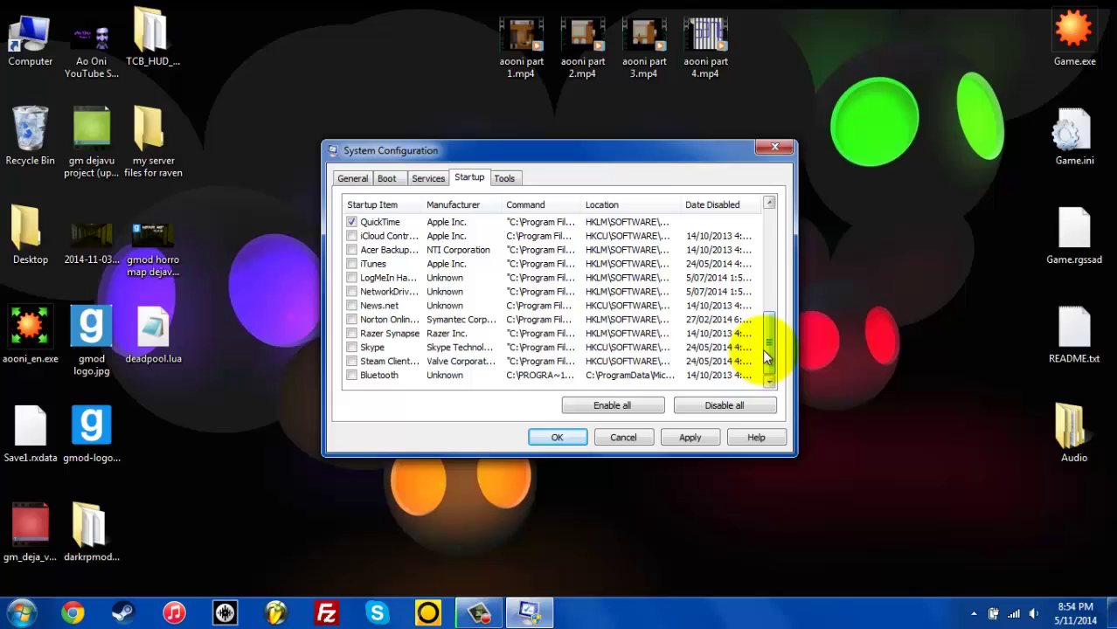
{"action": "left_click_drag", "start_coordinate": [762, 350], "coordinate": [769, 218]}
{"action": "left_click", "coordinate": [507, 180]}
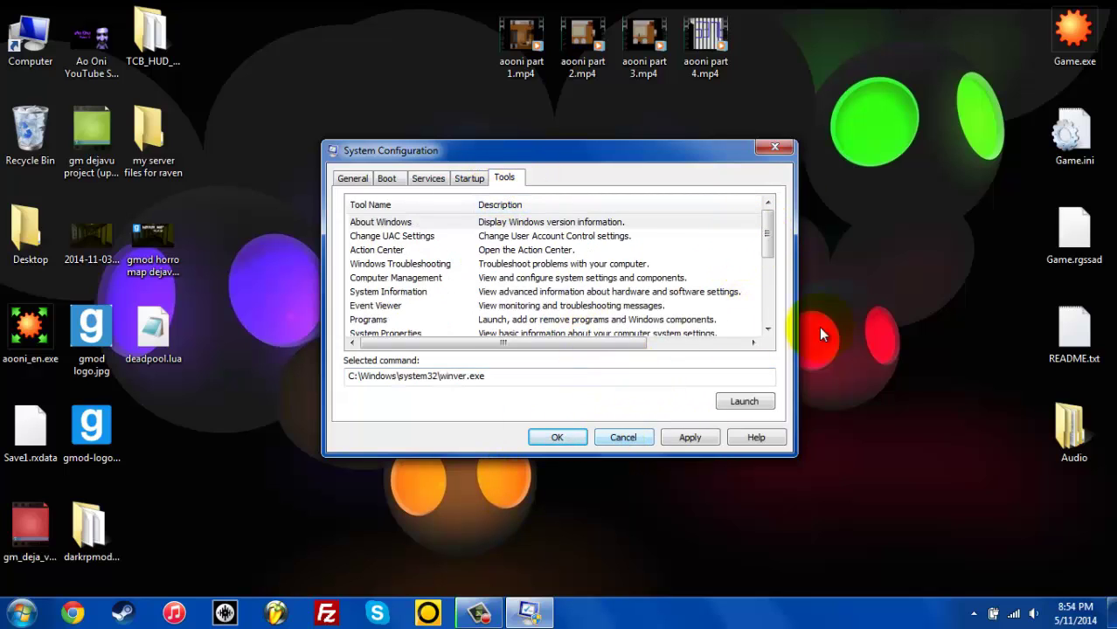
Step: Close System Configuration and open Performance Options from a 'performance' search
{"action": "left_click", "coordinate": [775, 147]}
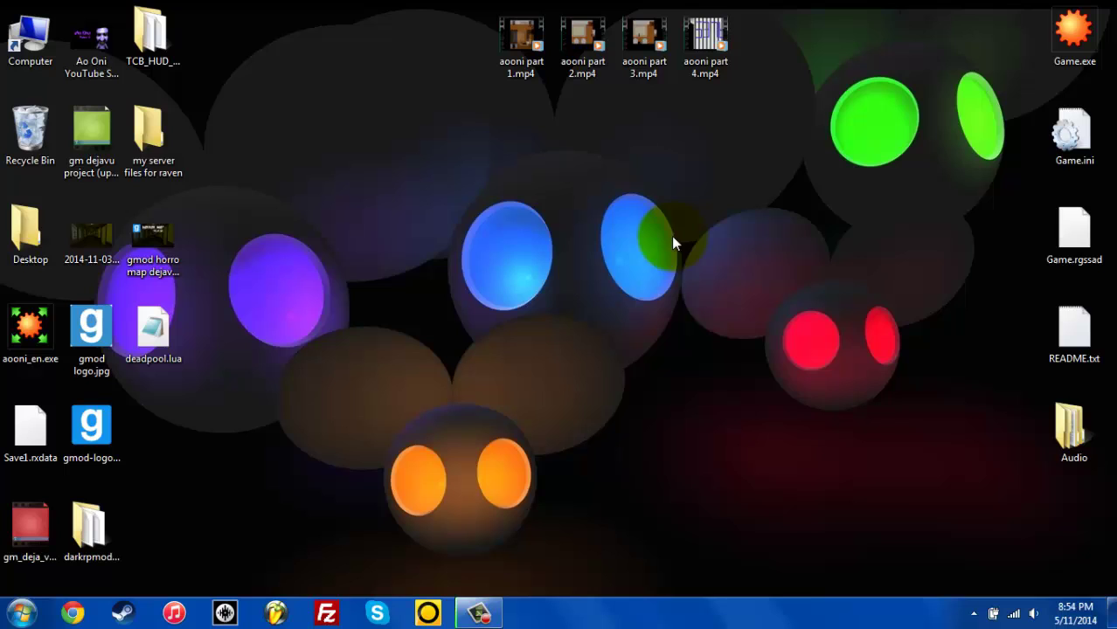
{"action": "key", "text": "super"}
{"action": "type", "text": "performance"}
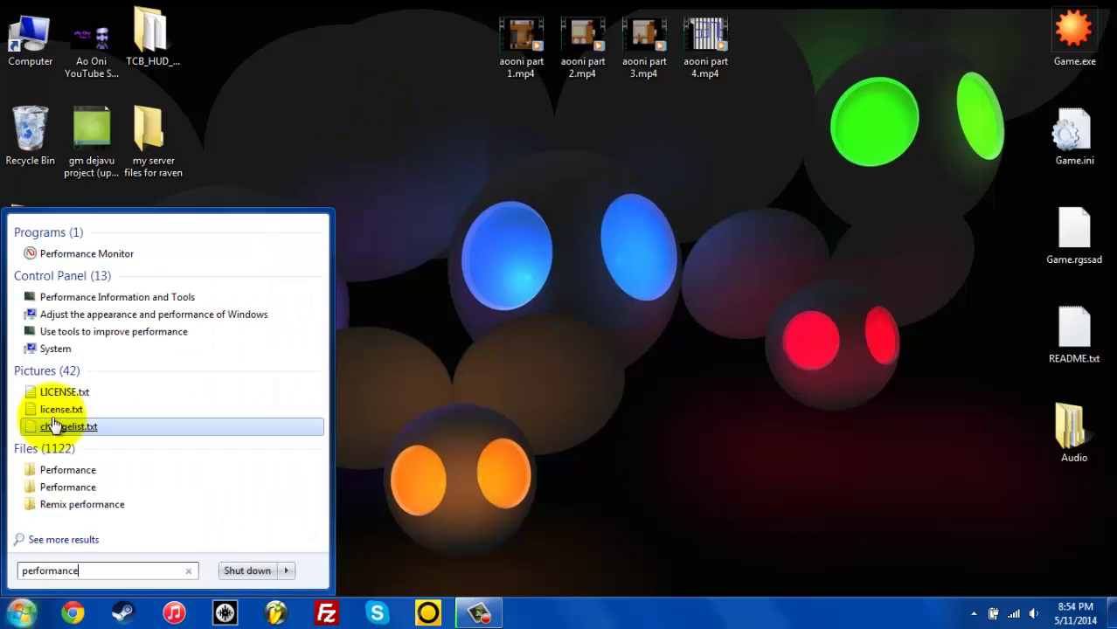
{"action": "left_click", "coordinate": [69, 316]}
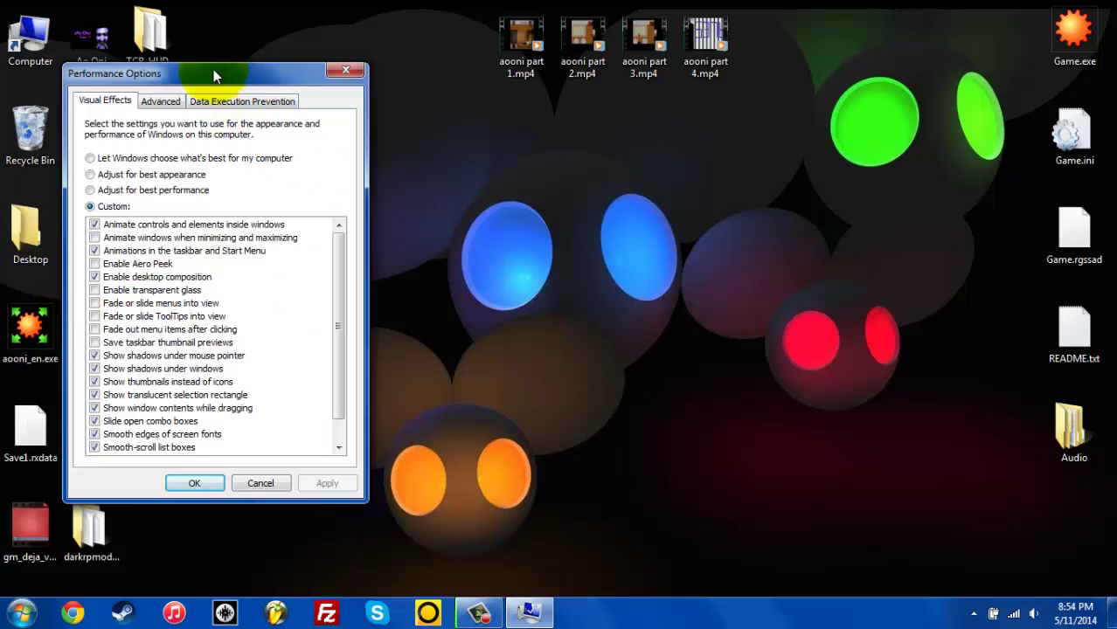
{"action": "left_click_drag", "start_coordinate": [214, 77], "coordinate": [529, 100]}
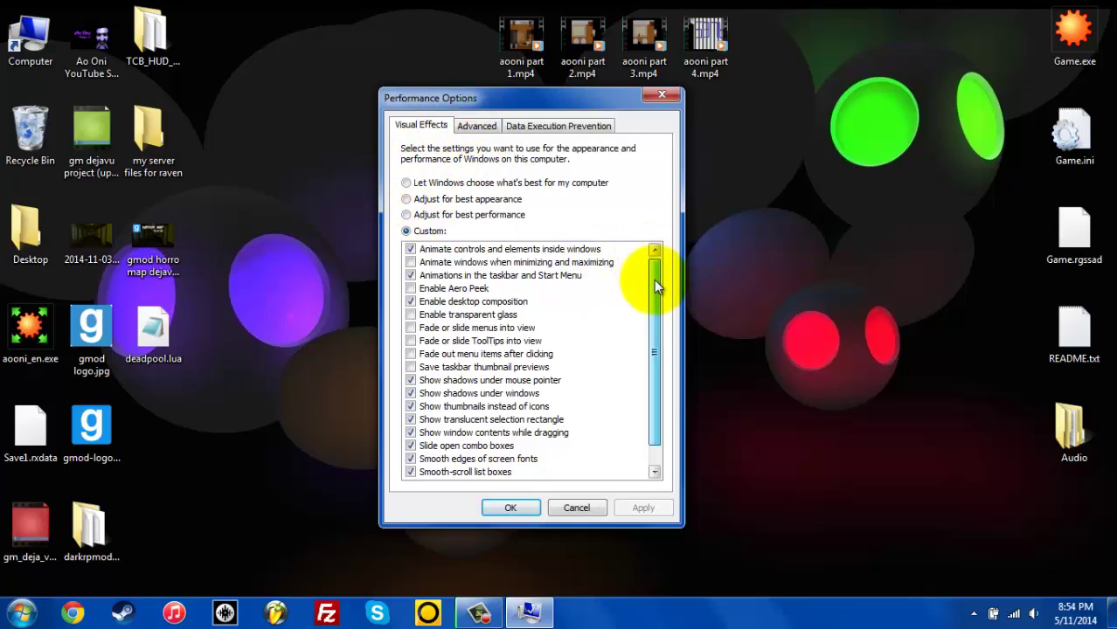
Step: Choose Custom visual effects, turning off Aero Peek, transparent glass, fading and thumbnail previews
{"action": "scroll", "coordinate": [654, 280], "scroll_direction": "down", "scroll_amount": 1}
{"action": "scroll", "coordinate": [650, 289], "scroll_direction": "up", "scroll_amount": 1}
{"action": "scroll", "coordinate": [650, 291], "scroll_direction": "down", "scroll_amount": 1}
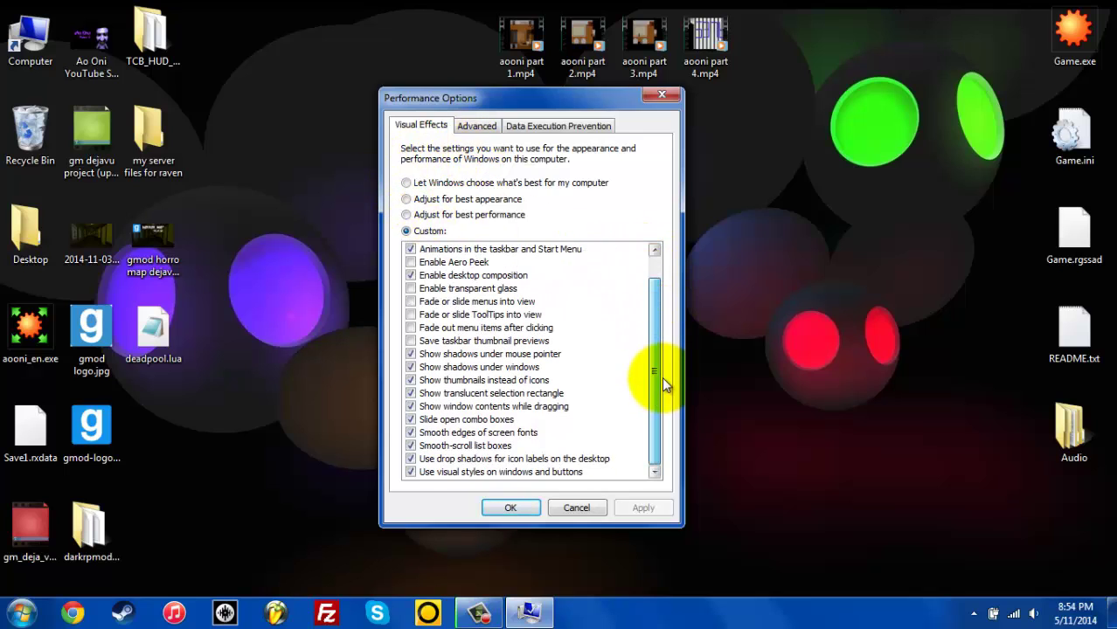
{"action": "scroll", "coordinate": [666, 296], "scroll_direction": "up", "scroll_amount": 2}
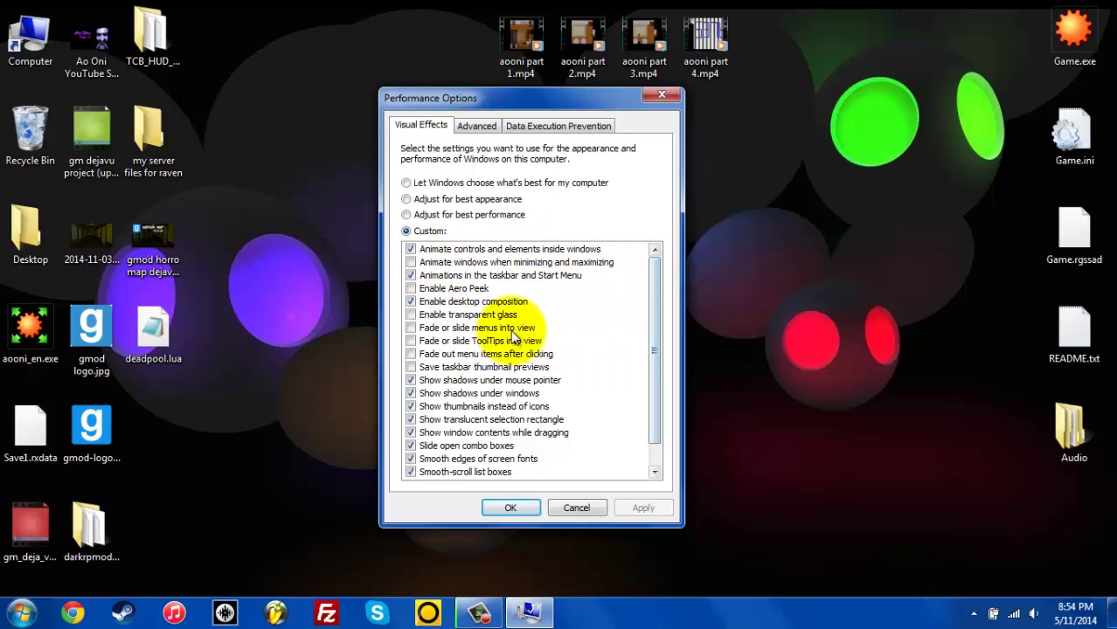
{"action": "left_click_drag", "start_coordinate": [656, 339], "coordinate": [660, 400]}
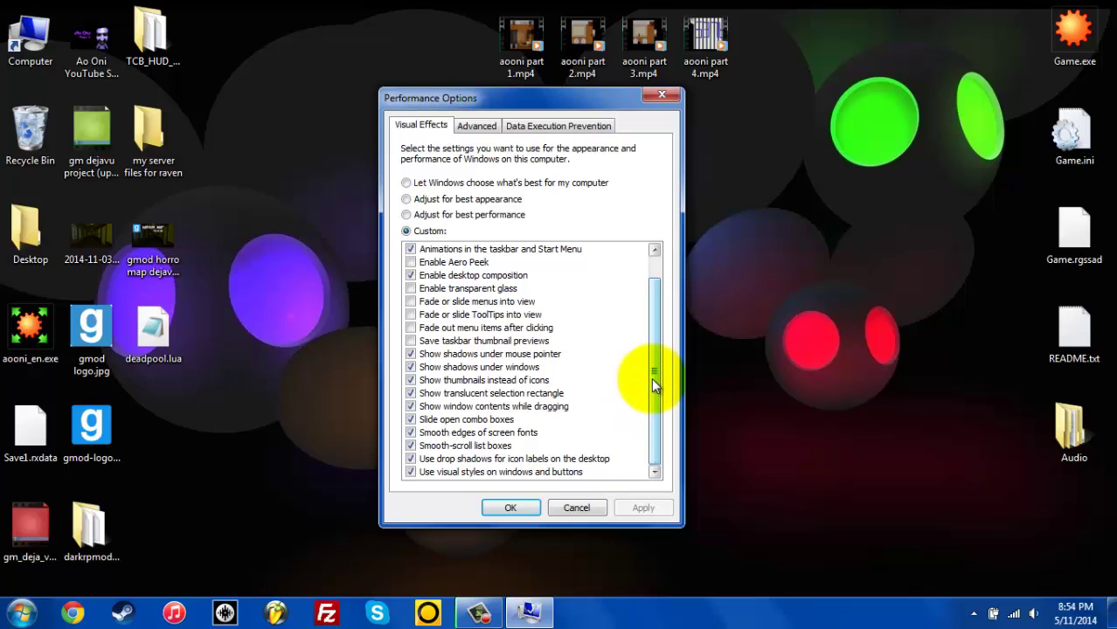
{"action": "left_click_drag", "start_coordinate": [650, 378], "coordinate": [648, 307]}
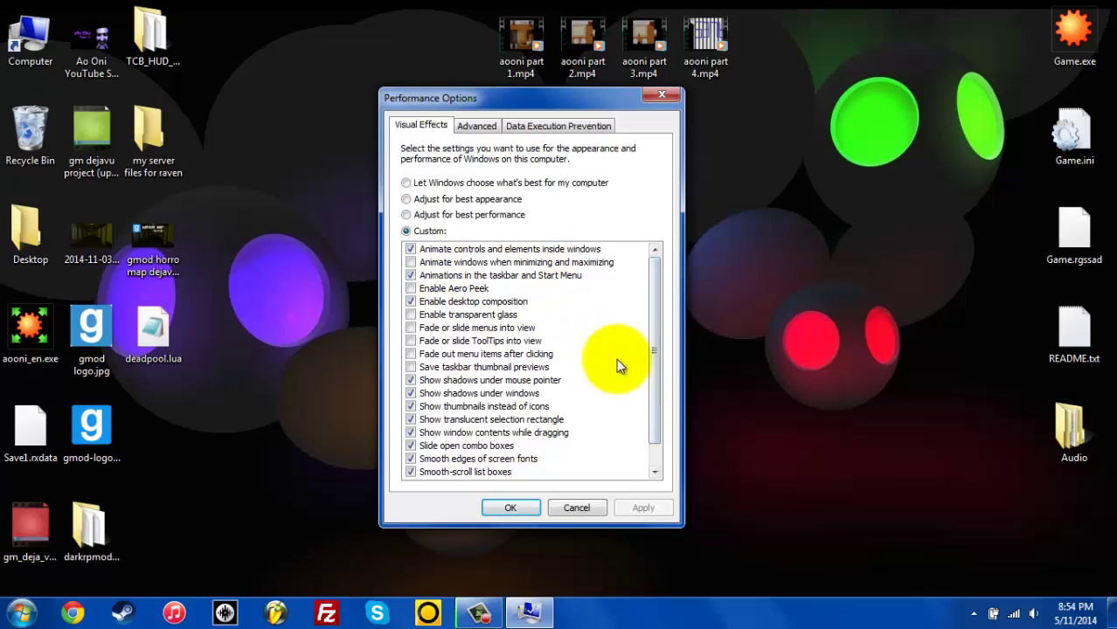
{"action": "left_click_drag", "start_coordinate": [654, 349], "coordinate": [658, 379]}
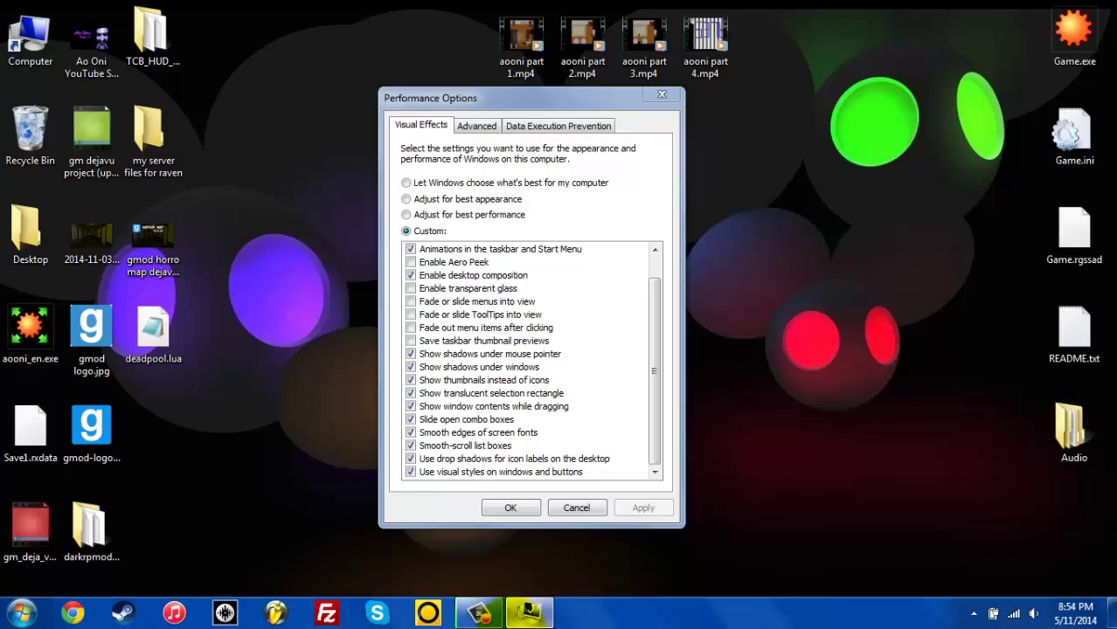
{"action": "left_click", "coordinate": [490, 616]}
{"action": "left_click", "coordinate": [494, 618]}
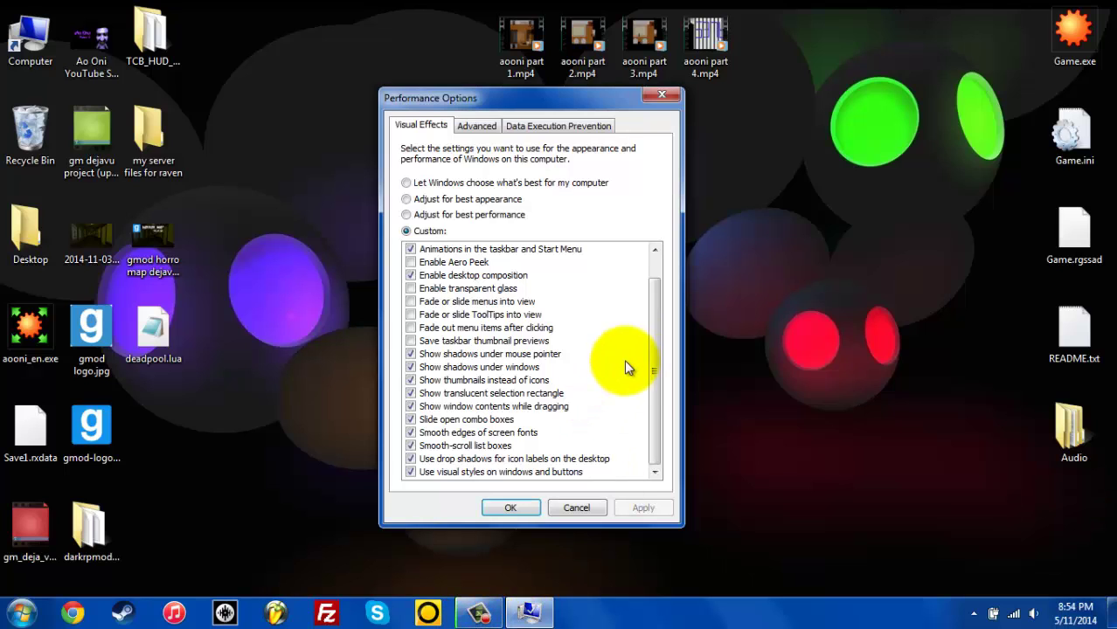
{"action": "left_click_drag", "start_coordinate": [668, 369], "coordinate": [664, 265]}
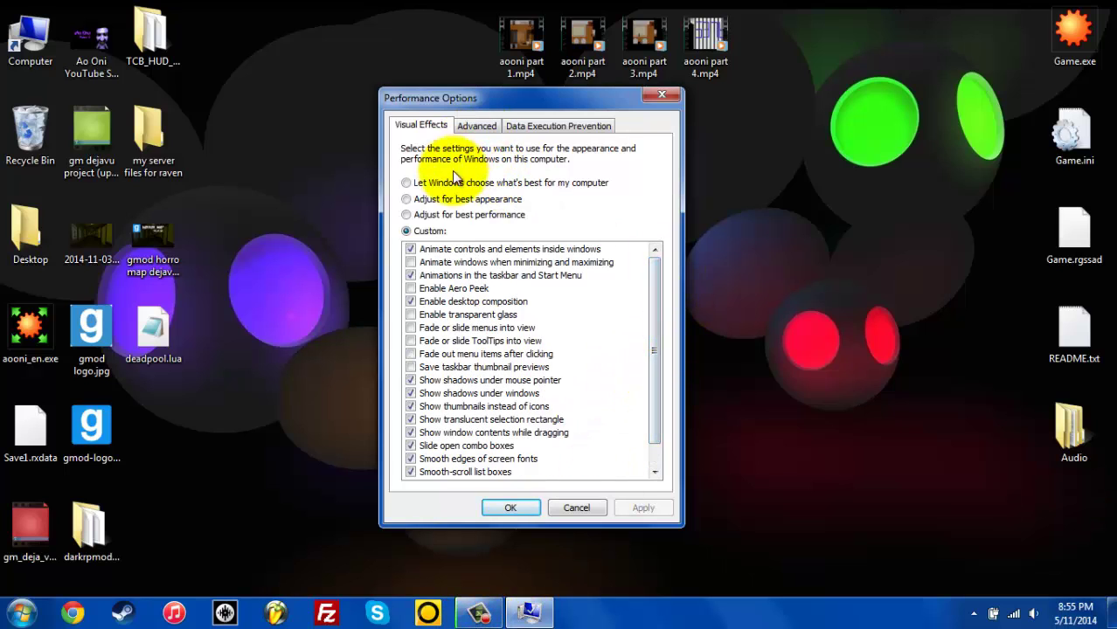
Step: Check the Advanced and Data Execution Prevention tabs, then close Performance Options
{"action": "left_click", "coordinate": [477, 128]}
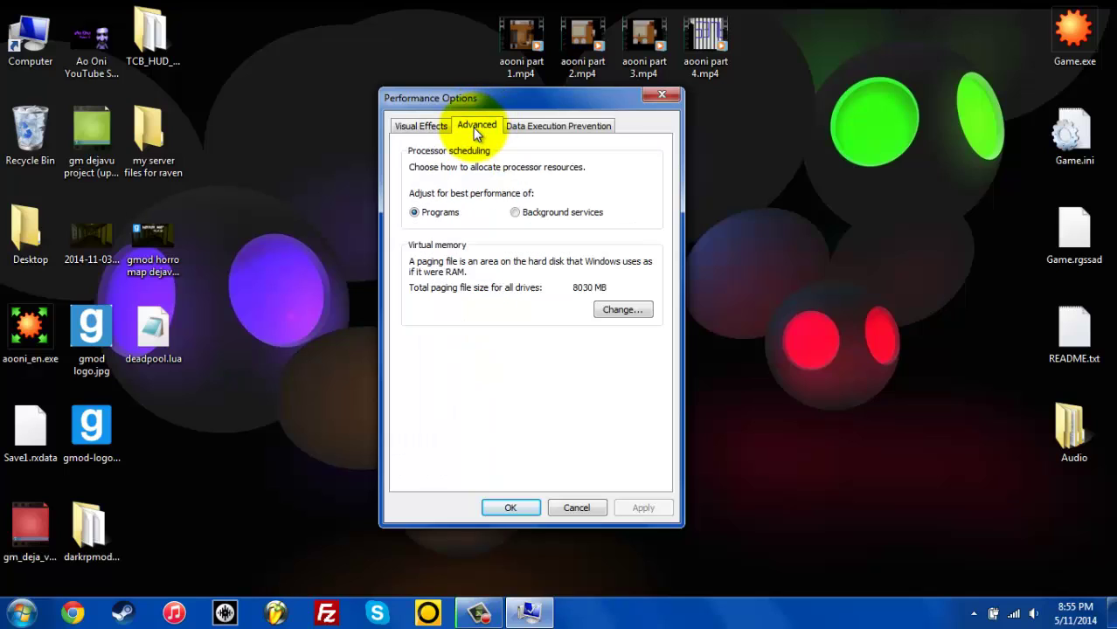
{"action": "left_click", "coordinate": [572, 128]}
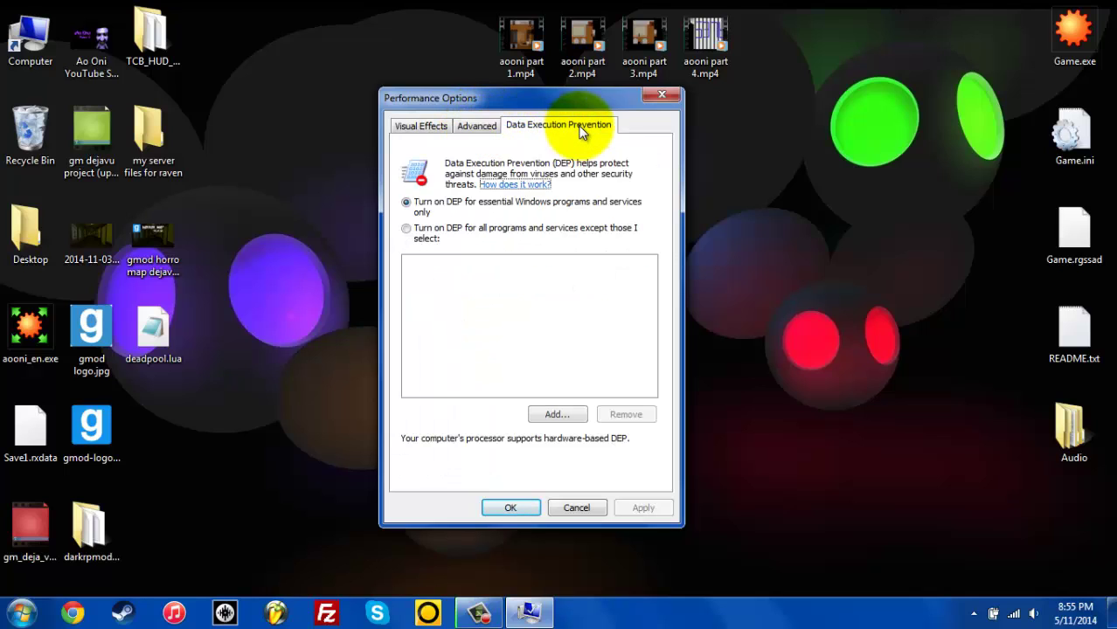
{"action": "left_click", "coordinate": [660, 96]}
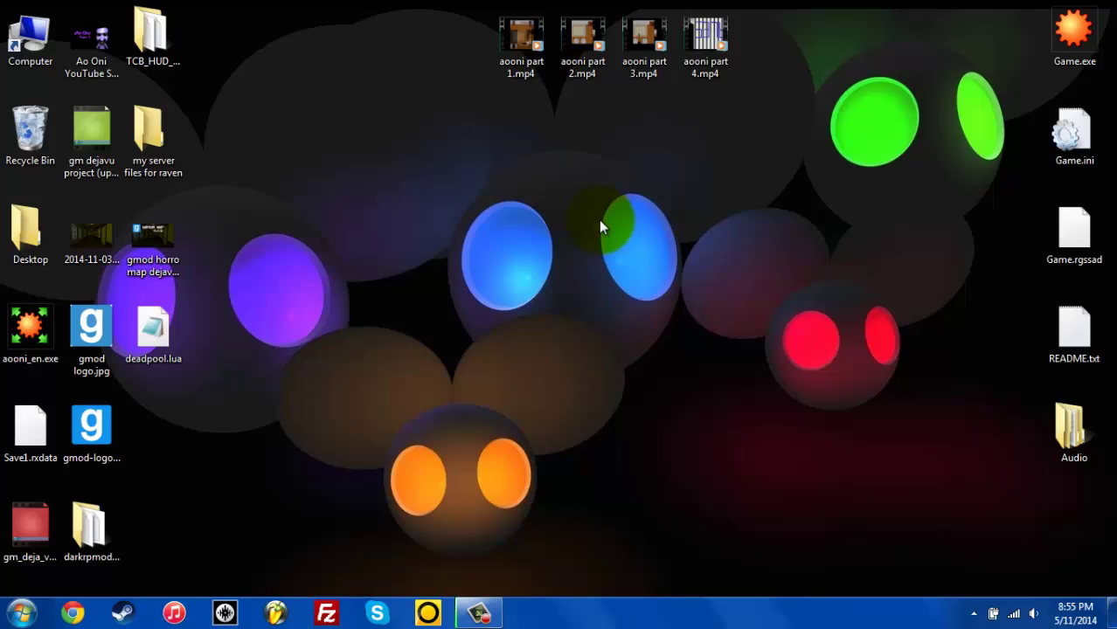
Step: Launch CCleaner from a 'ccleaner' Start menu search
{"action": "key", "text": "super"}
{"action": "type", "text": "cc"}
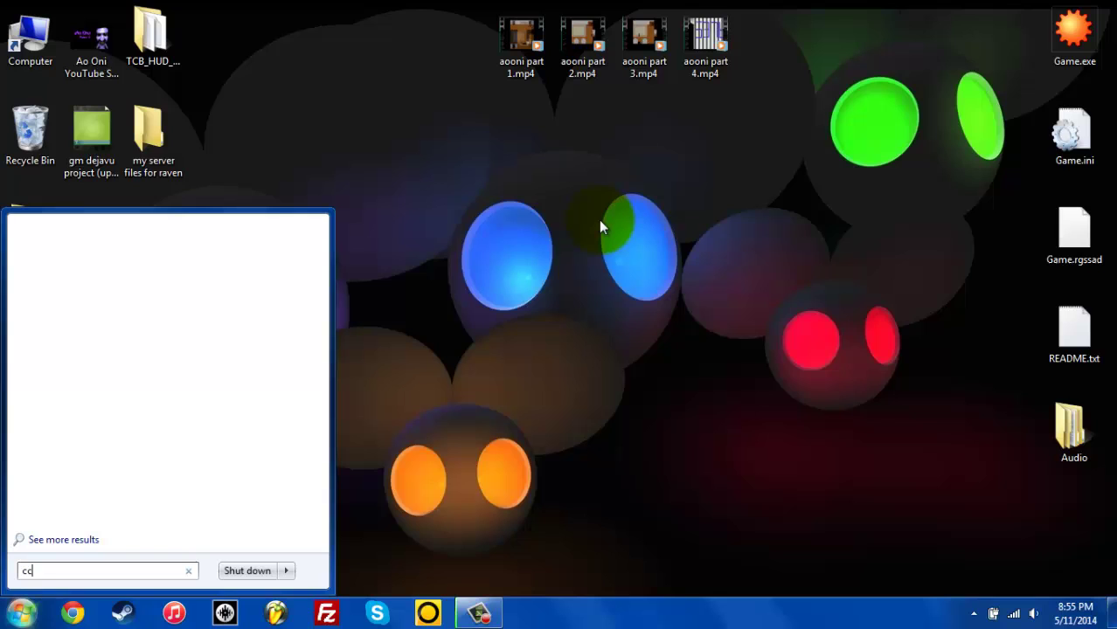
{"action": "type", "text": "leaner"}
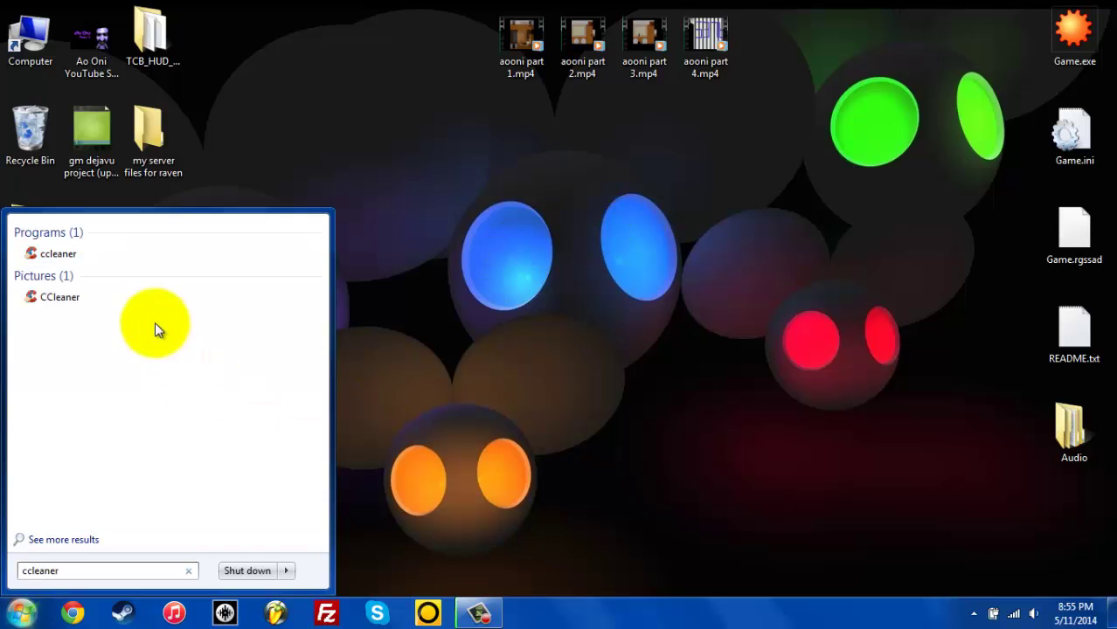
{"action": "left_click", "coordinate": [60, 298]}
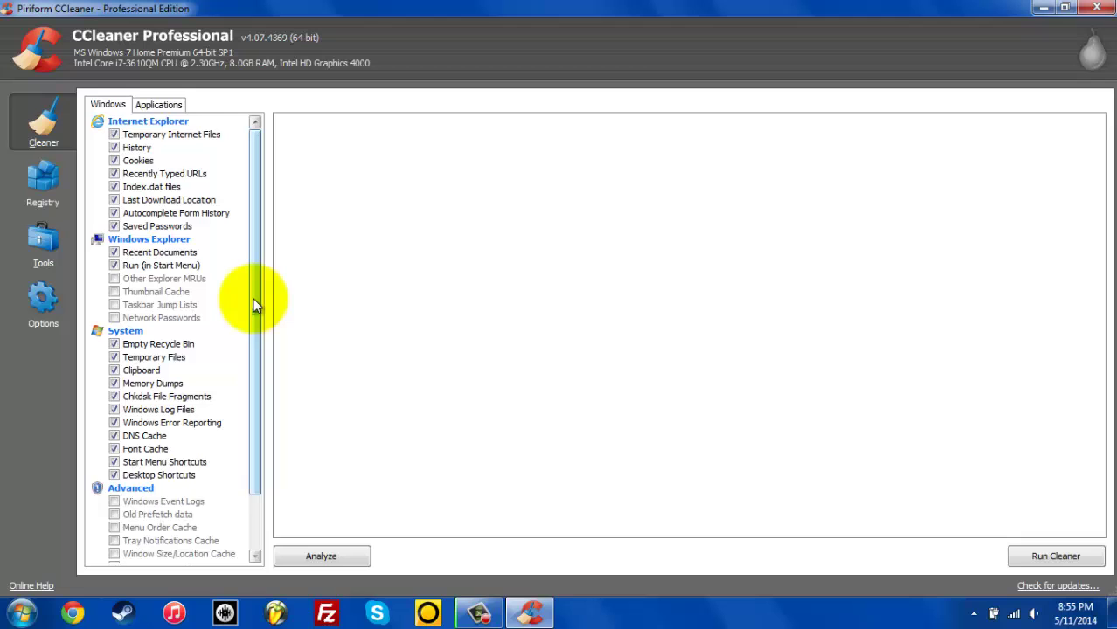
Step: Browse CCleaner's Windows cleaning items and glance at the Applications list
{"action": "left_click_drag", "start_coordinate": [256, 305], "coordinate": [258, 388]}
{"action": "left_click_drag", "start_coordinate": [261, 471], "coordinate": [251, 235]}
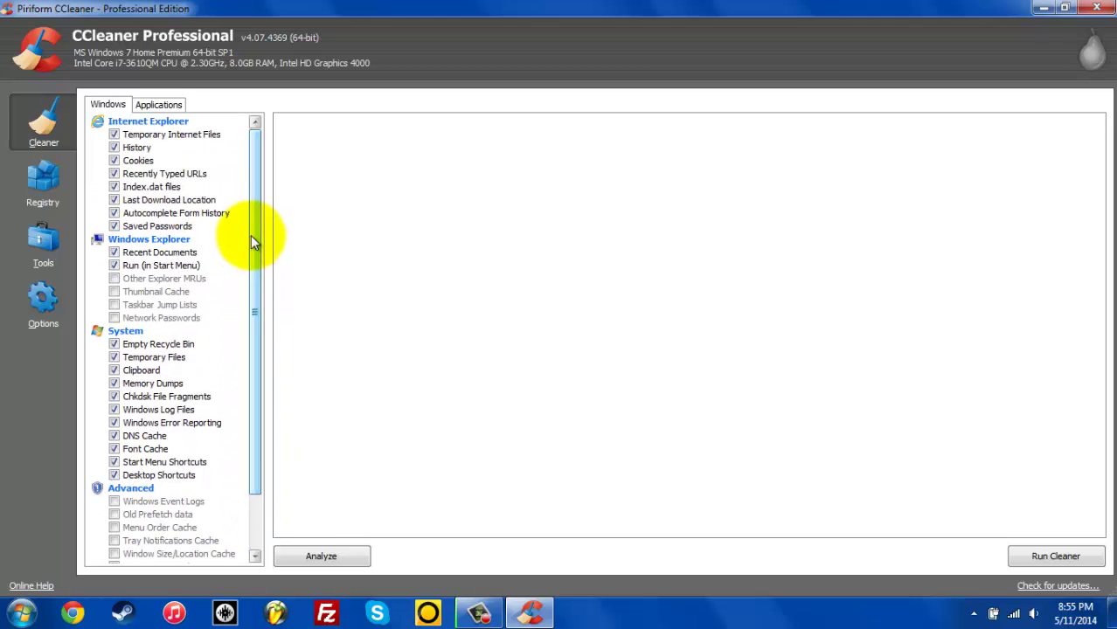
{"action": "left_click_drag", "start_coordinate": [256, 319], "coordinate": [259, 378]}
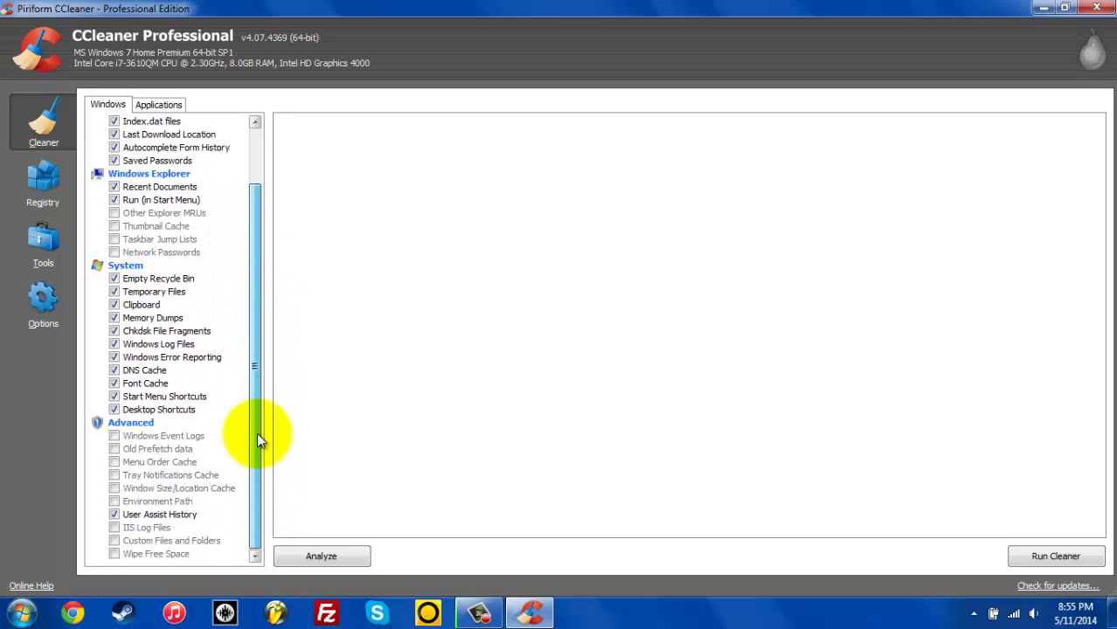
{"action": "left_click_drag", "start_coordinate": [257, 432], "coordinate": [267, 299]}
{"action": "left_click", "coordinate": [161, 104]}
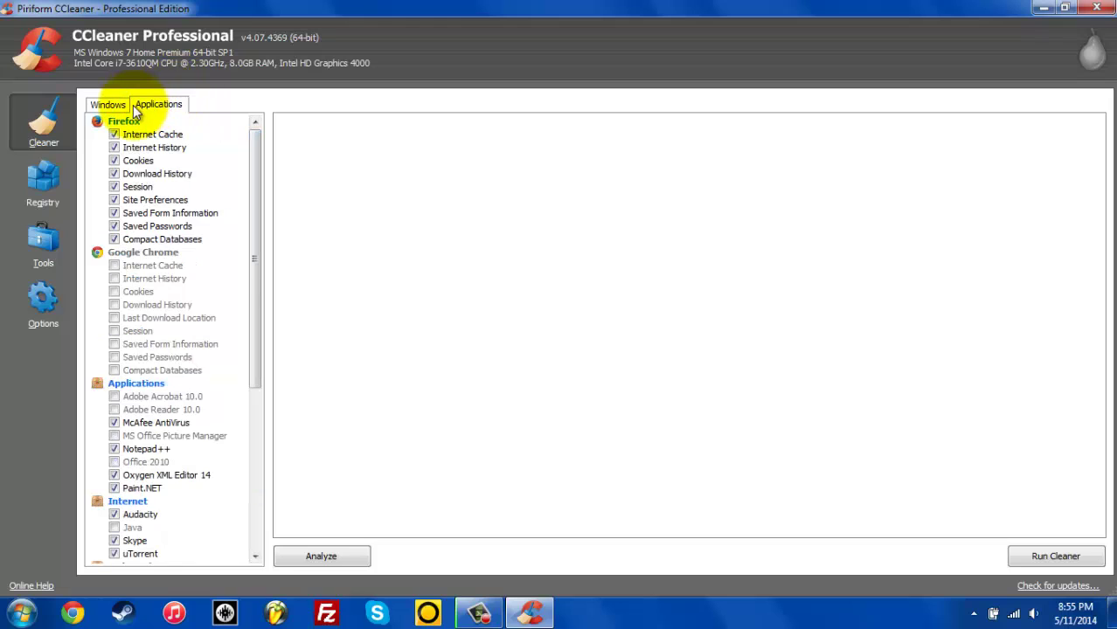
{"action": "left_click", "coordinate": [112, 105]}
{"action": "left_click_drag", "start_coordinate": [253, 182], "coordinate": [248, 229]}
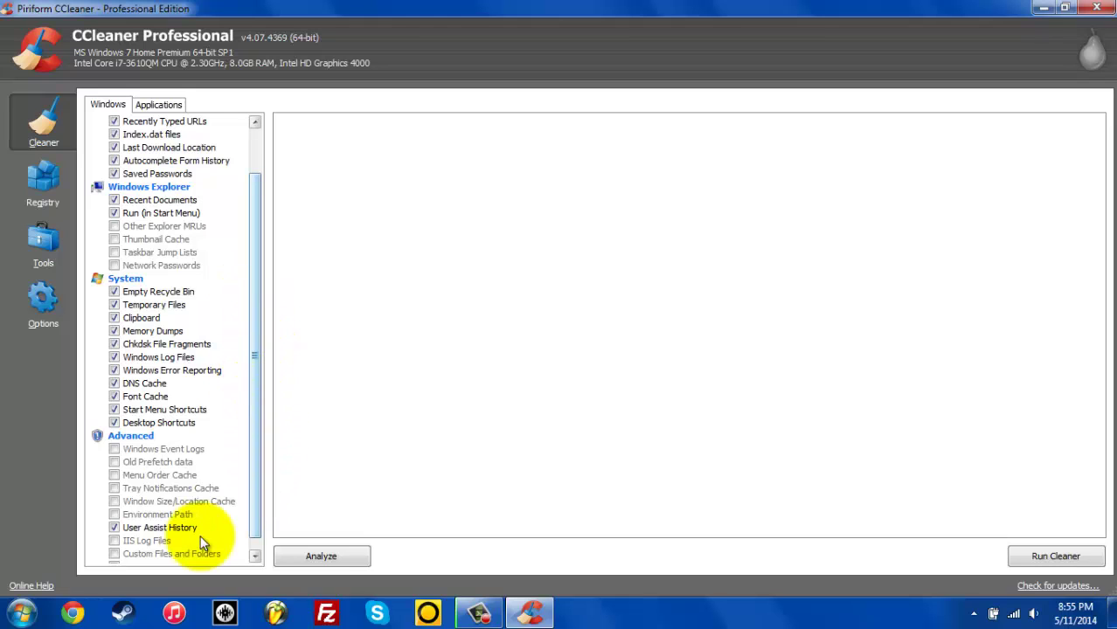
Step: Scan the registry in CCleaner and fix all six issues found, skipping the backup
{"action": "left_click", "coordinate": [47, 183]}
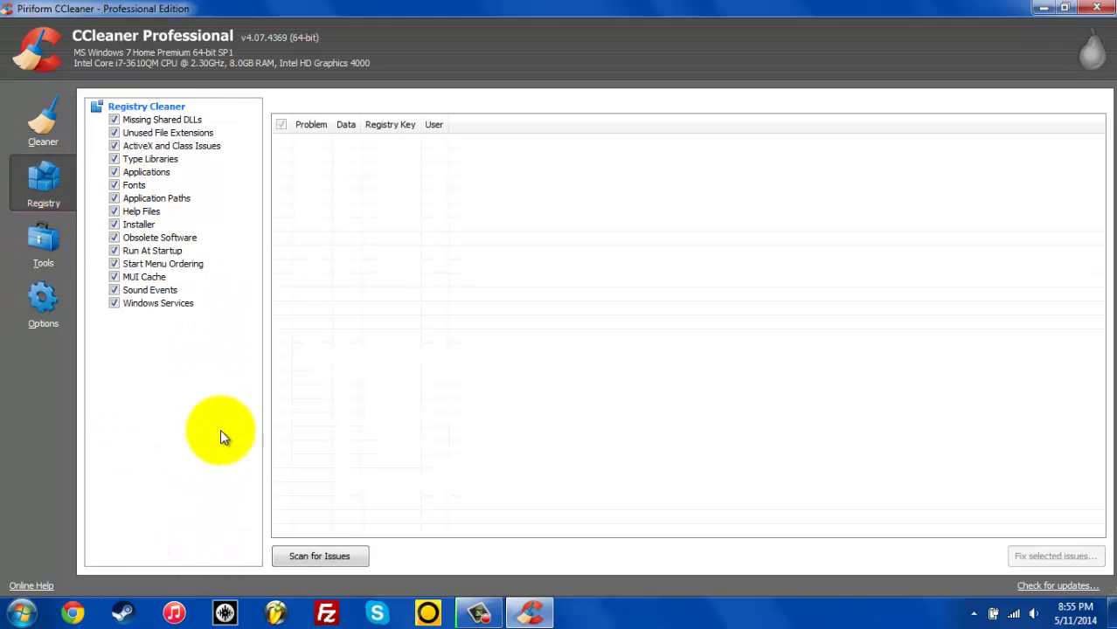
{"action": "left_click", "coordinate": [335, 554]}
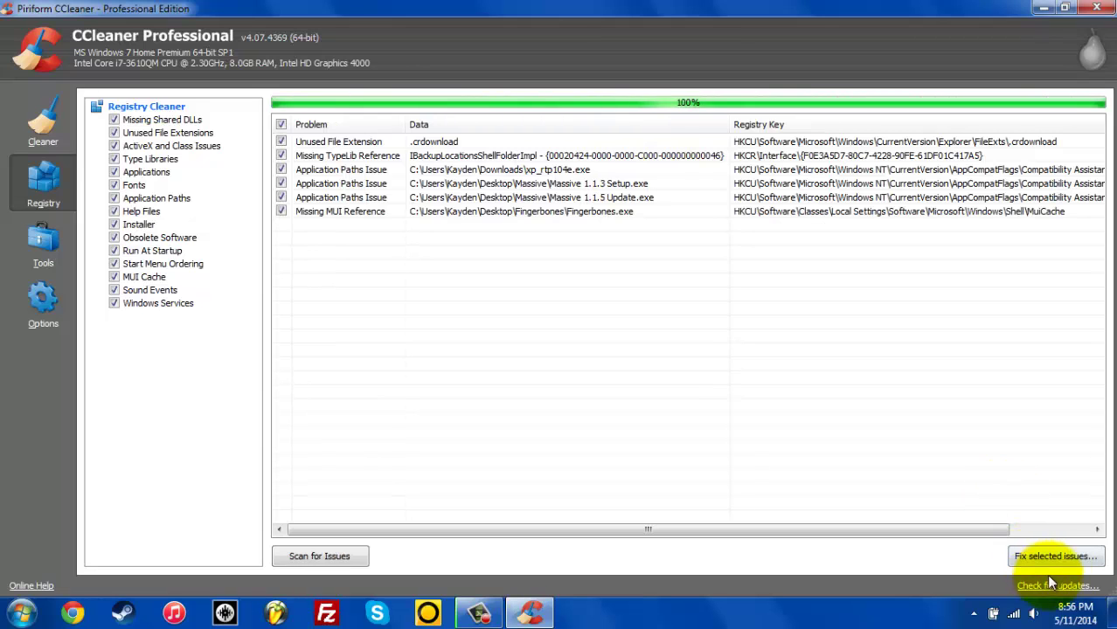
{"action": "left_click", "coordinate": [1054, 562]}
{"action": "left_click", "coordinate": [567, 342]}
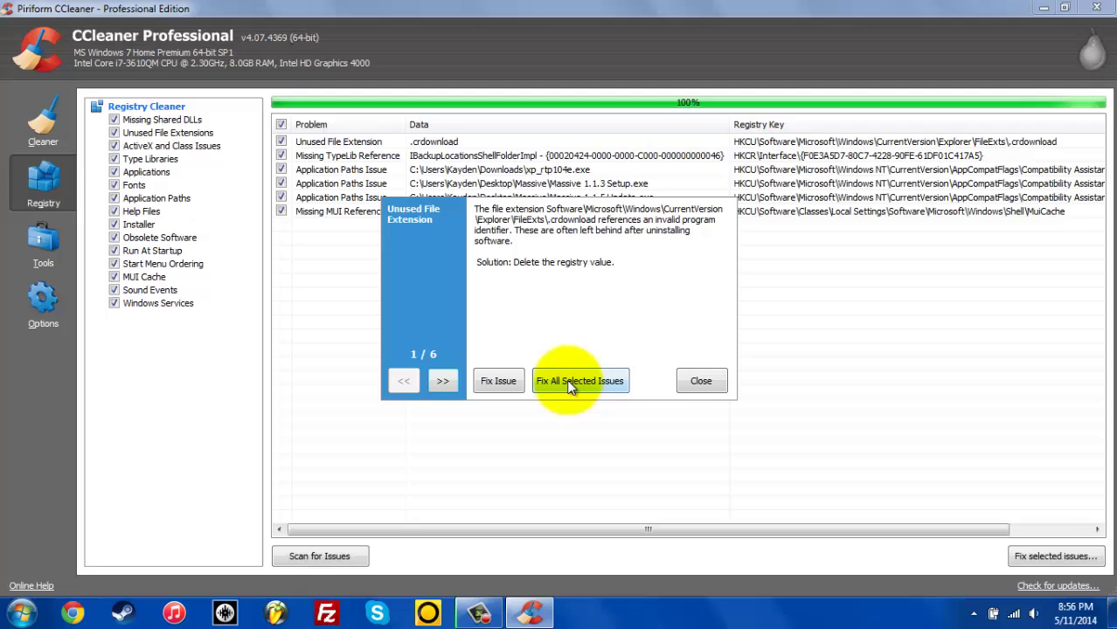
{"action": "left_click", "coordinate": [577, 381]}
{"action": "left_click", "coordinate": [704, 382]}
Step: Start a CCleaner cleaning run on the checked items, then show the desktop
{"action": "left_click", "coordinate": [35, 129]}
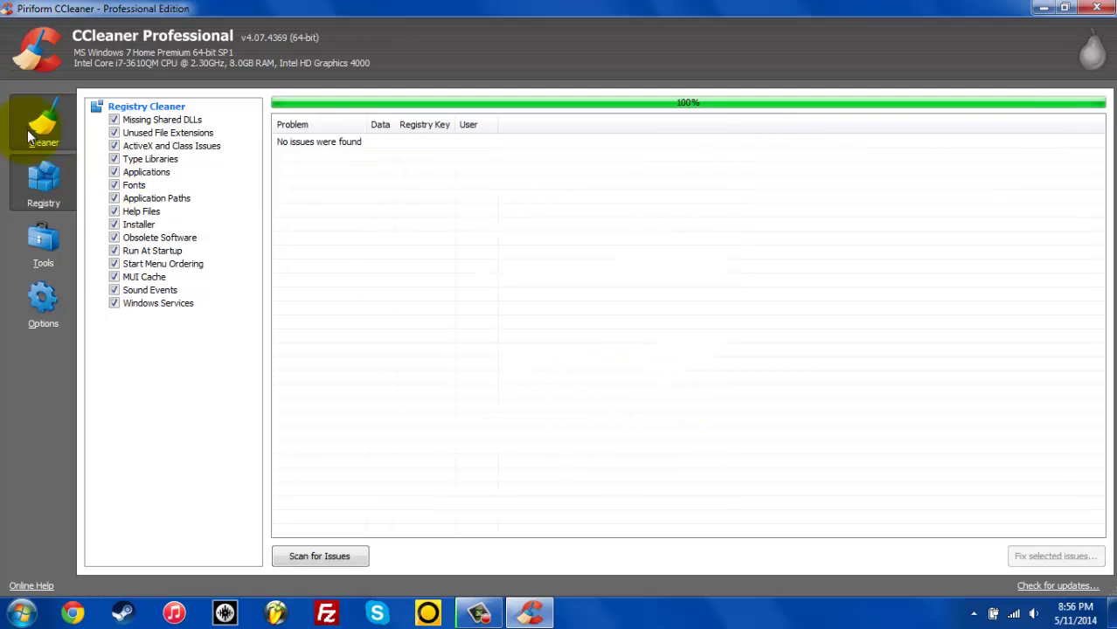
{"action": "left_click", "coordinate": [1044, 556]}
{"action": "left_click", "coordinate": [1112, 613]}
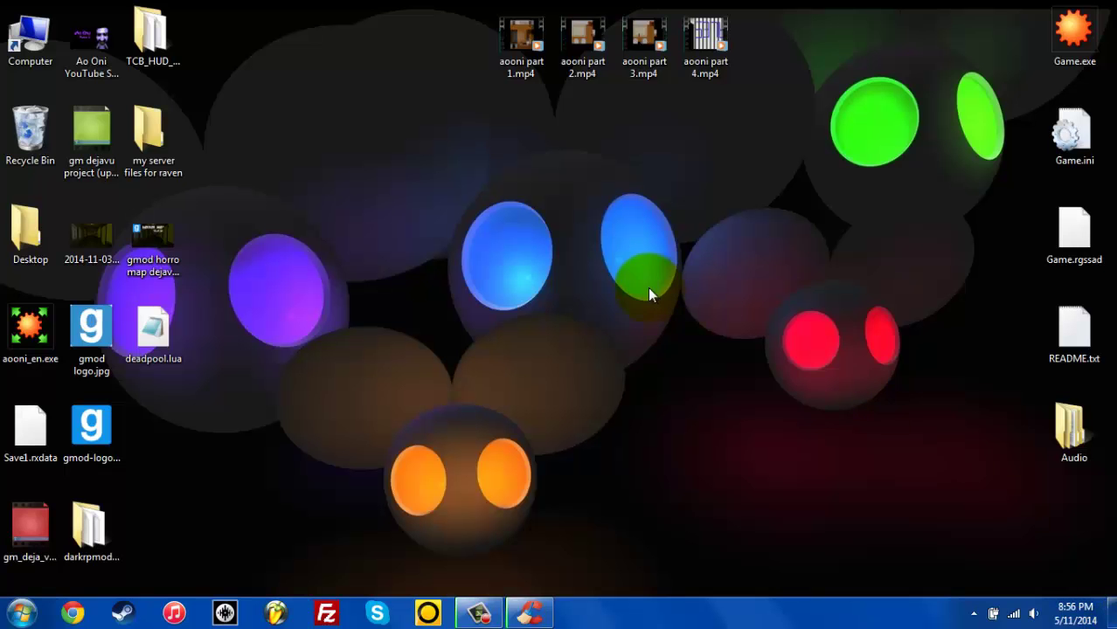
Step: Launch Norton 360 and check that its Security, Identity, Backup and Tuneup tiles show Protected
{"action": "left_click", "coordinate": [428, 613]}
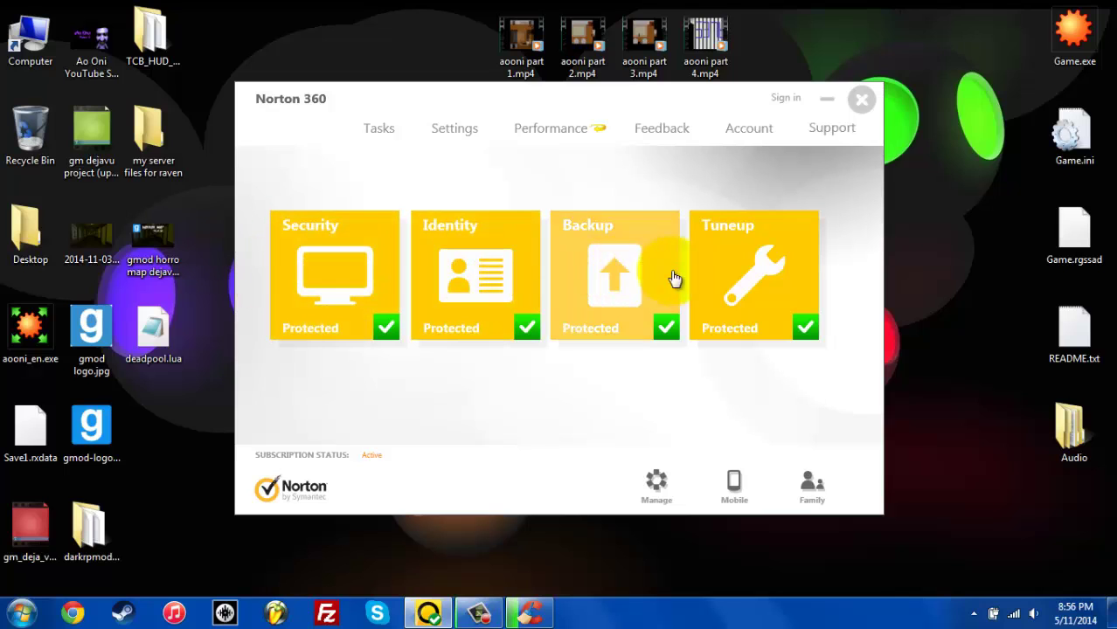
{"action": "left_click", "coordinate": [347, 284]}
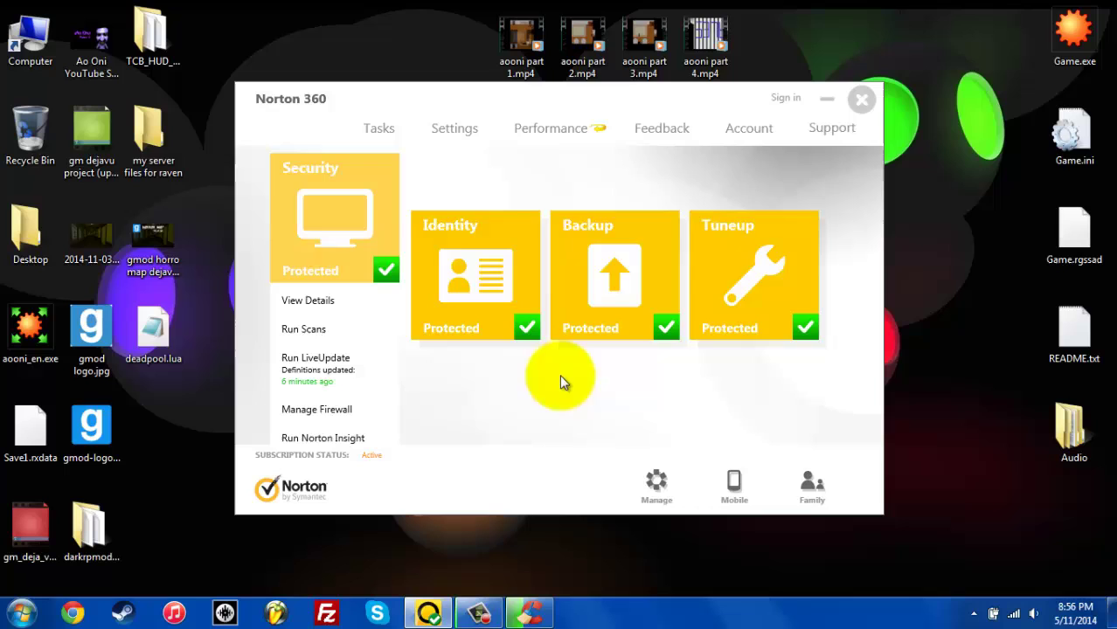
{"action": "mouse_move", "coordinate": [743, 300]}
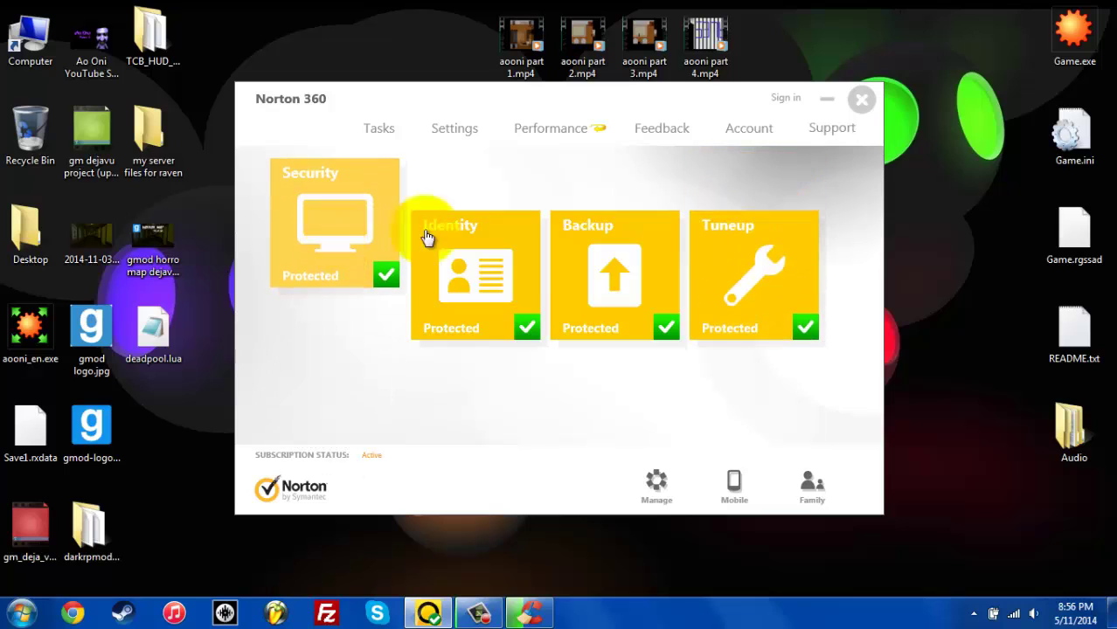
Step: Close the Norton 360 window
{"action": "left_click", "coordinate": [872, 105]}
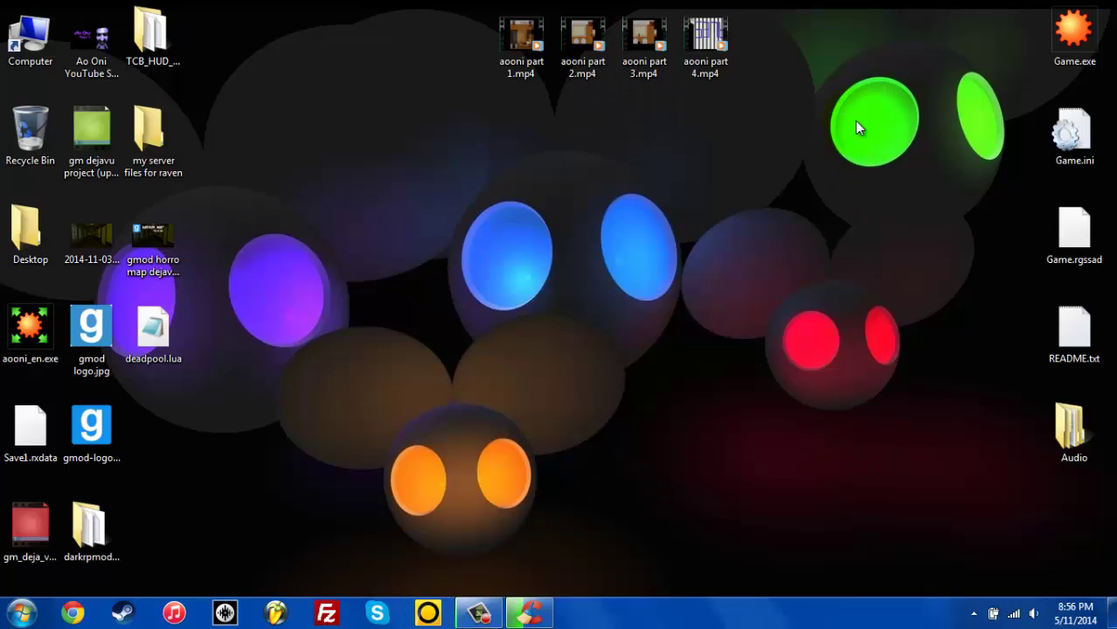
{"action": "left_click_drag", "start_coordinate": [858, 117], "coordinate": [698, 372]}
{"action": "left_click_drag", "start_coordinate": [685, 458], "coordinate": [744, 483]}
{"action": "left_click_drag", "start_coordinate": [741, 526], "coordinate": [402, 249]}
{"action": "left_click_drag", "start_coordinate": [520, 374], "coordinate": [710, 484]}
Step: Restore CCleaner to review the Cleaning Complete results showing 143.4 MB removed
{"action": "left_click", "coordinate": [531, 612]}
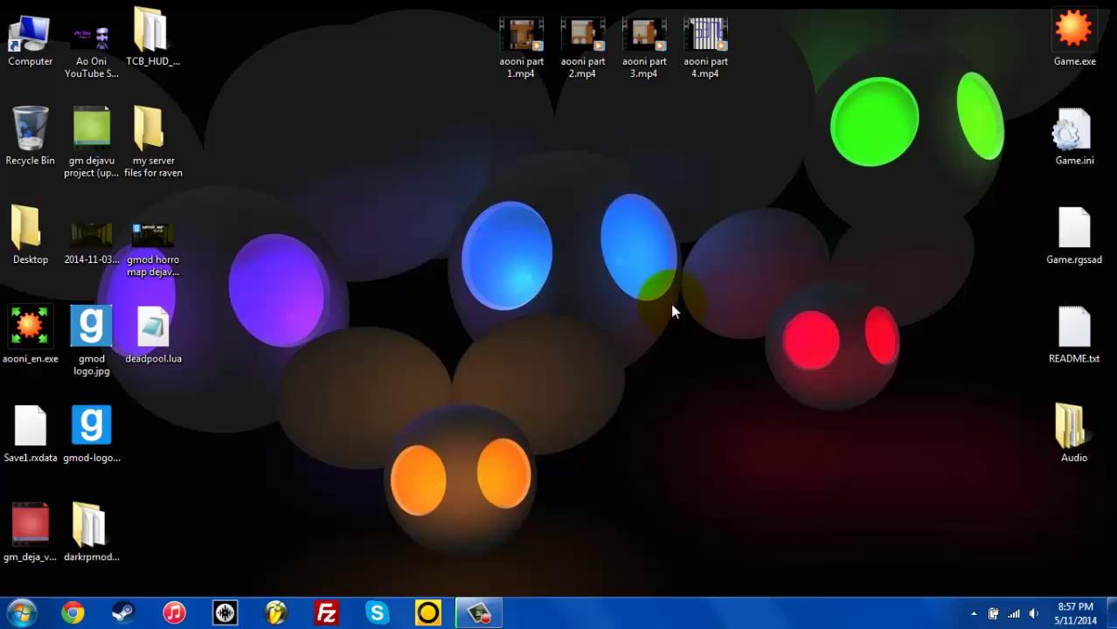
{"action": "left_click_drag", "start_coordinate": [613, 347], "coordinate": [677, 362]}
{"action": "left_click_drag", "start_coordinate": [674, 404], "coordinate": [318, 316]}
{"action": "left_click_drag", "start_coordinate": [266, 249], "coordinate": [741, 471]}
{"action": "left_click_drag", "start_coordinate": [860, 496], "coordinate": [690, 560]}
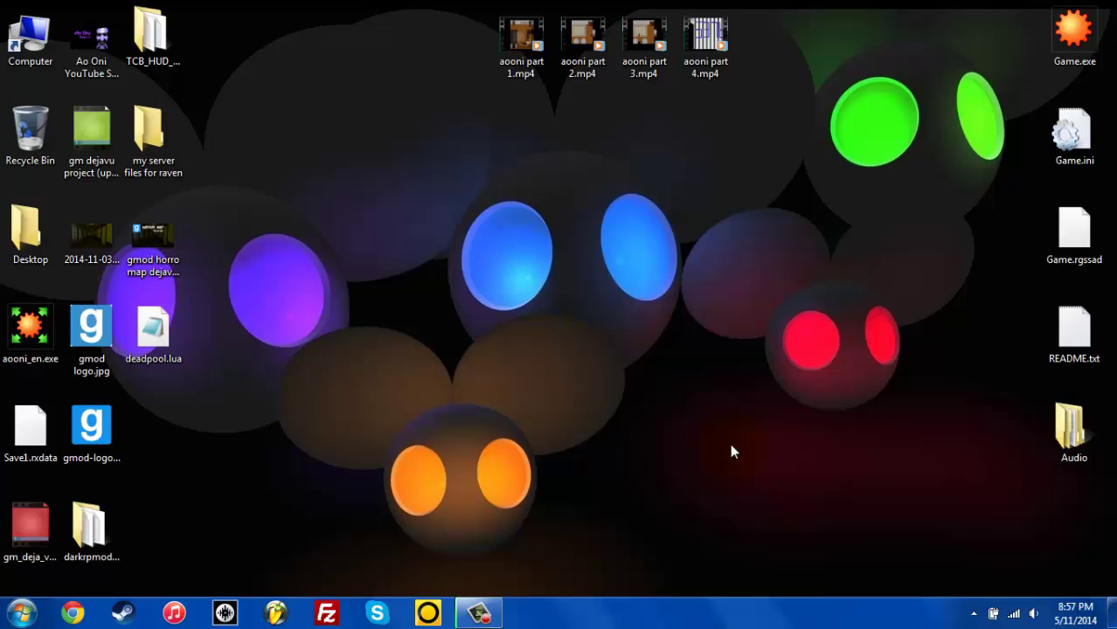